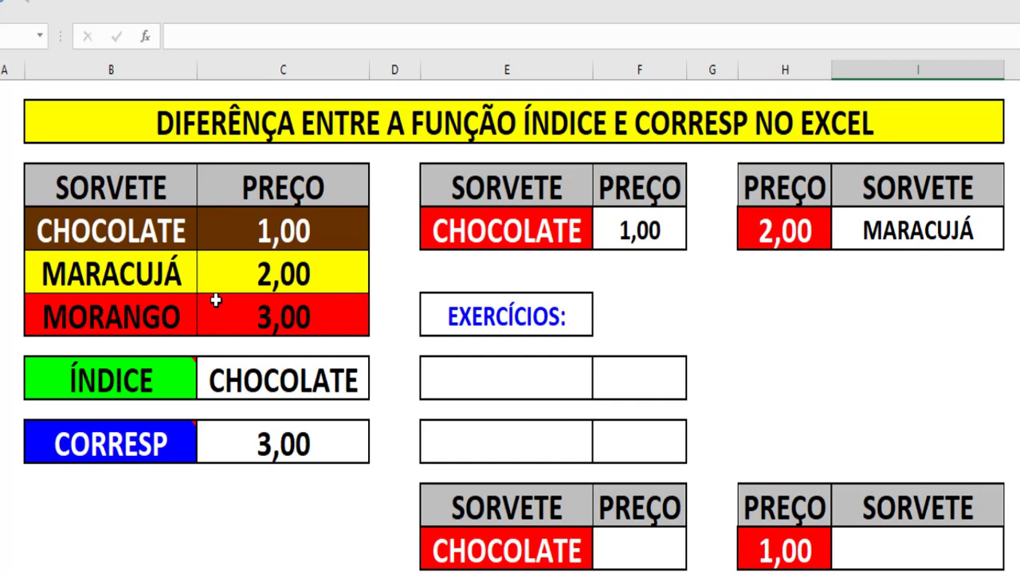
# Change the row number in the formula beside the ÍNDICE label to 2, giving =ÍNDICE(B5:B7;2)
pyautogui.moveTo(196, 374)
pyautogui.click(311, 386)
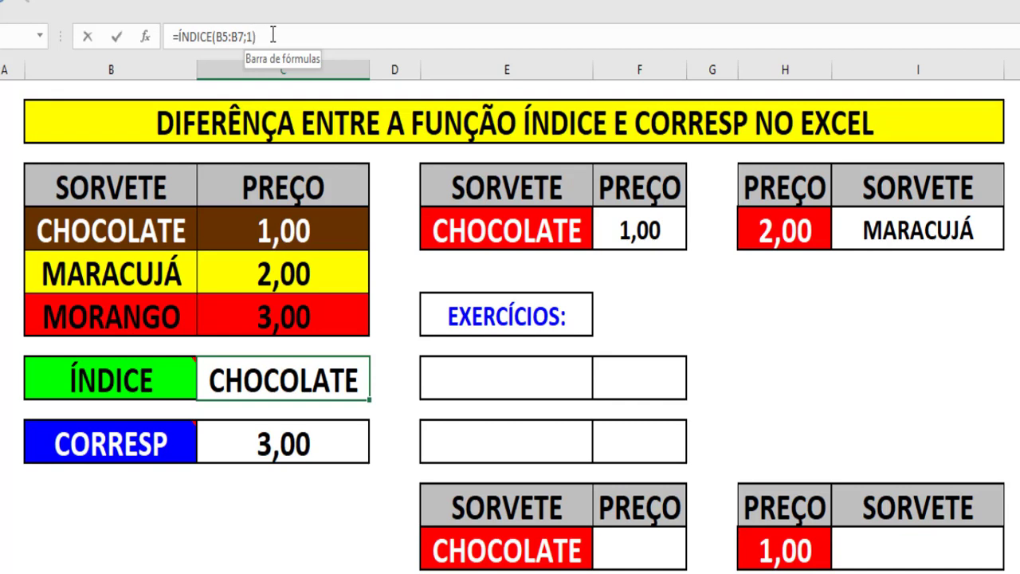
pyautogui.click(260, 36)
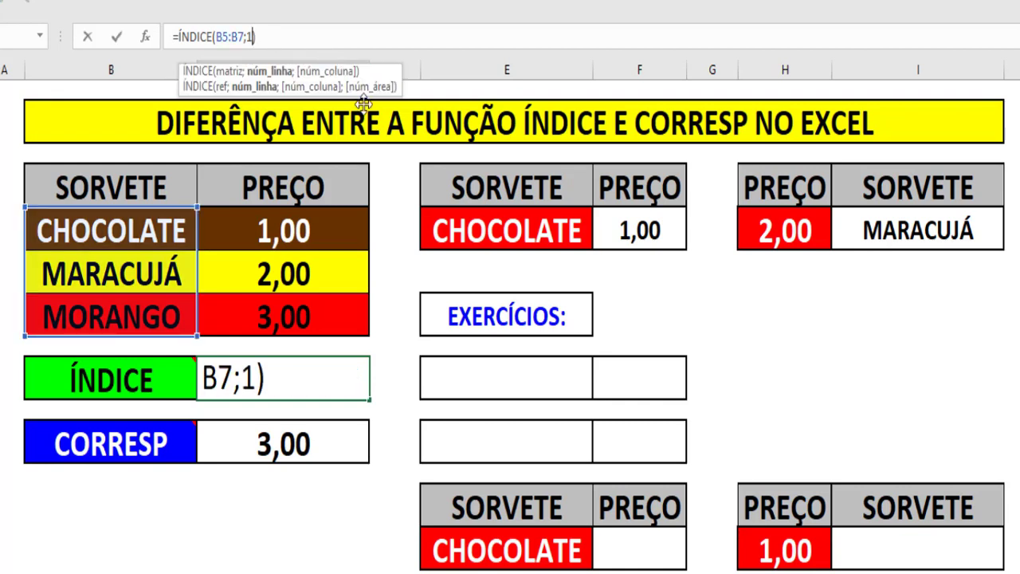
pyautogui.press('BackSpace')
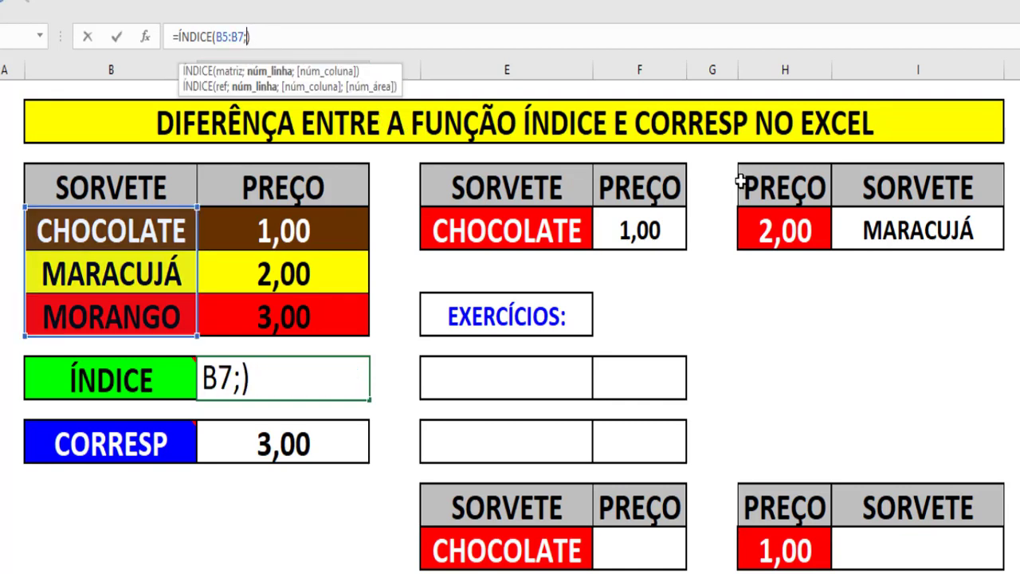
pyautogui.write('2')
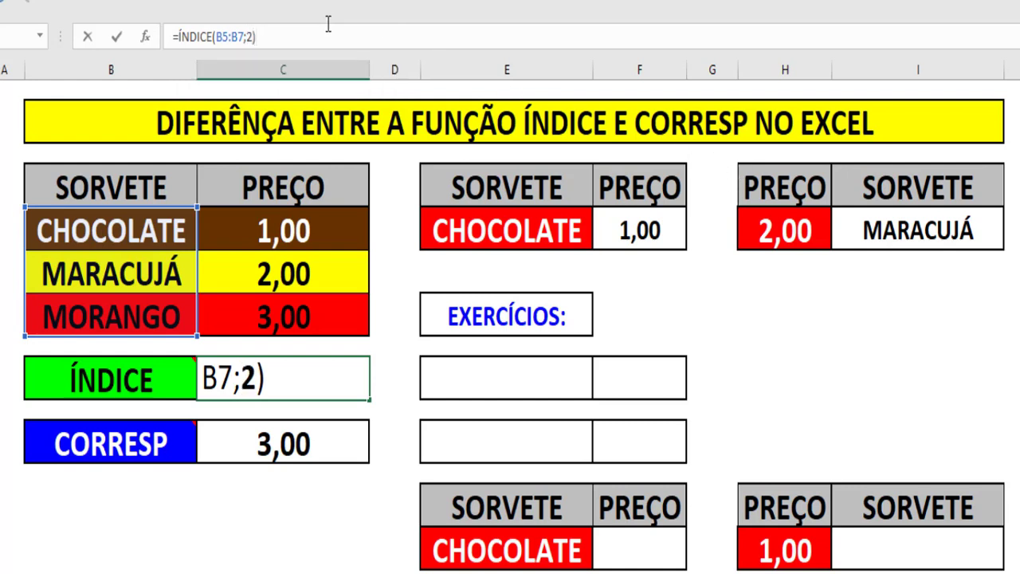
pyautogui.press('Return')
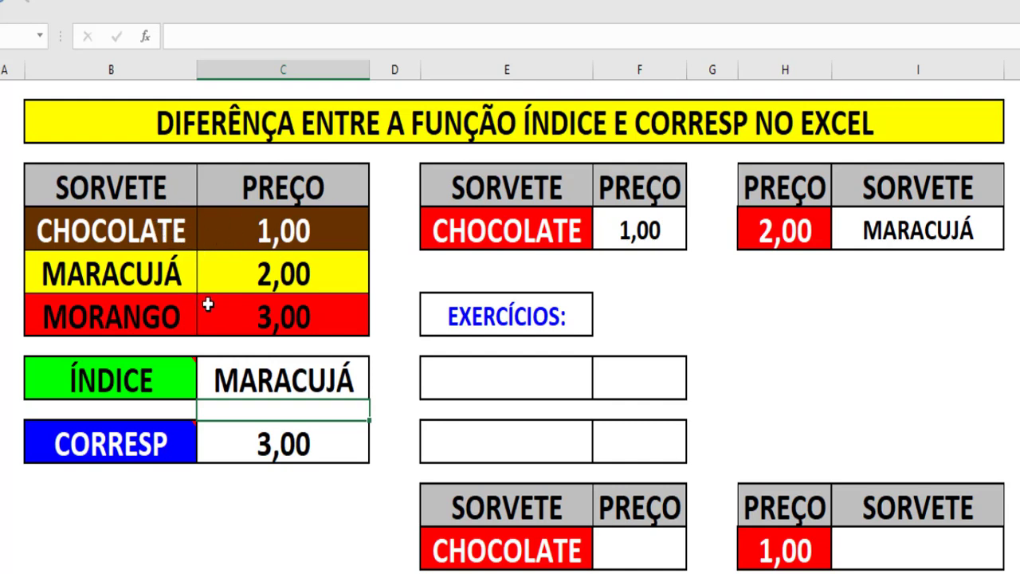
# Enter =ÍNDICE(C5:C7;3) in the column E exercise cell on the ÍNDICE row to return the third price
pyautogui.moveTo(182, 381)
pyautogui.click(485, 380)
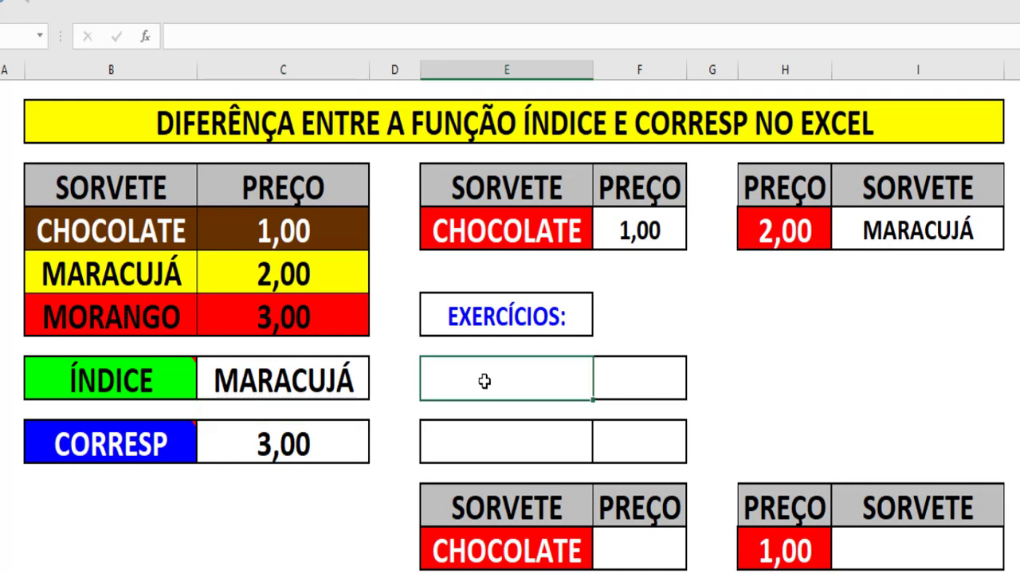
pyautogui.write('=ÍN')
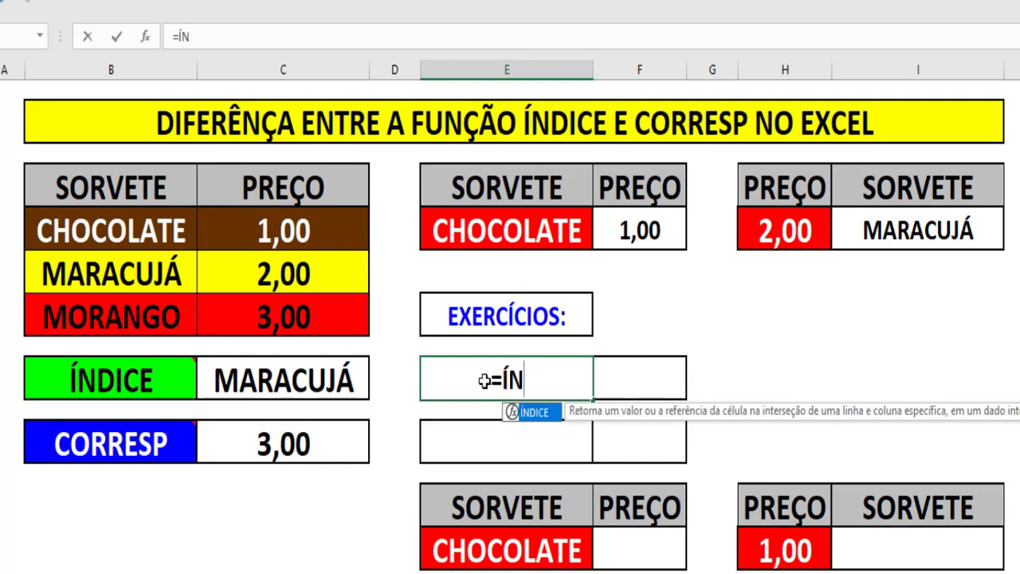
pyautogui.doubleClick(534, 413)
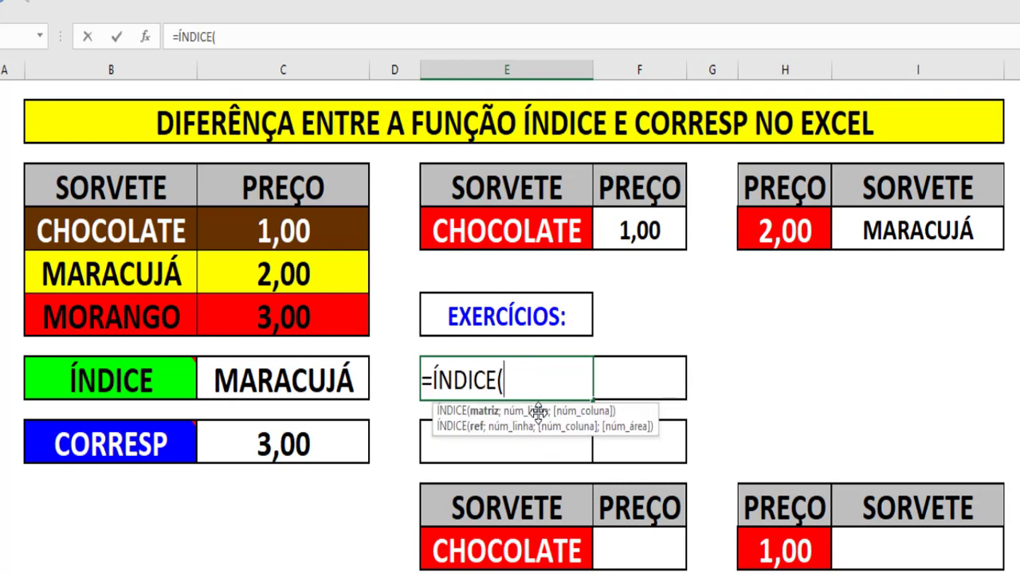
pyautogui.click(232, 38)
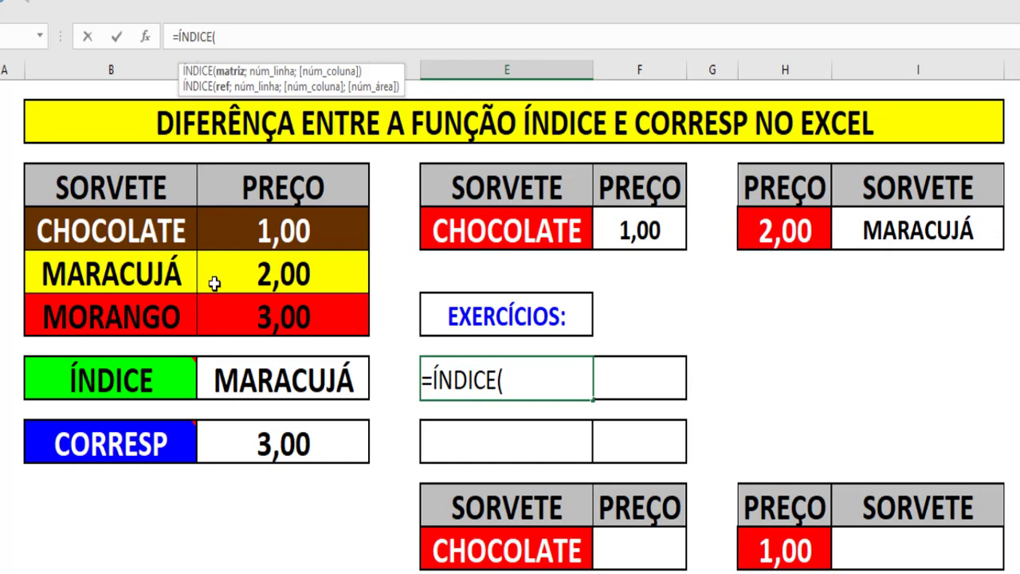
pyautogui.click(284, 233)
pyautogui.moveTo(287, 245); pyautogui.dragTo(282, 327)
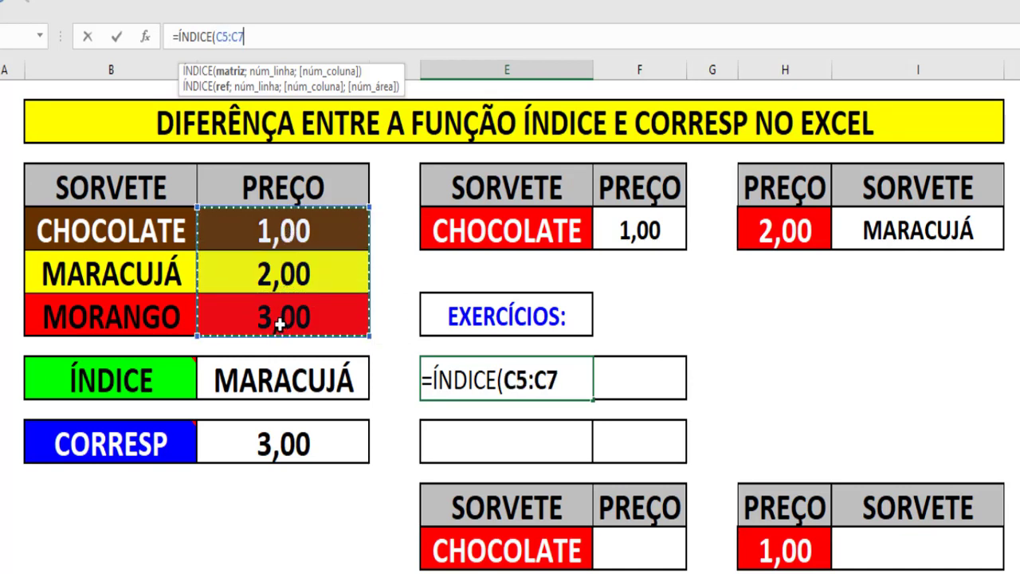
pyautogui.click(250, 36)
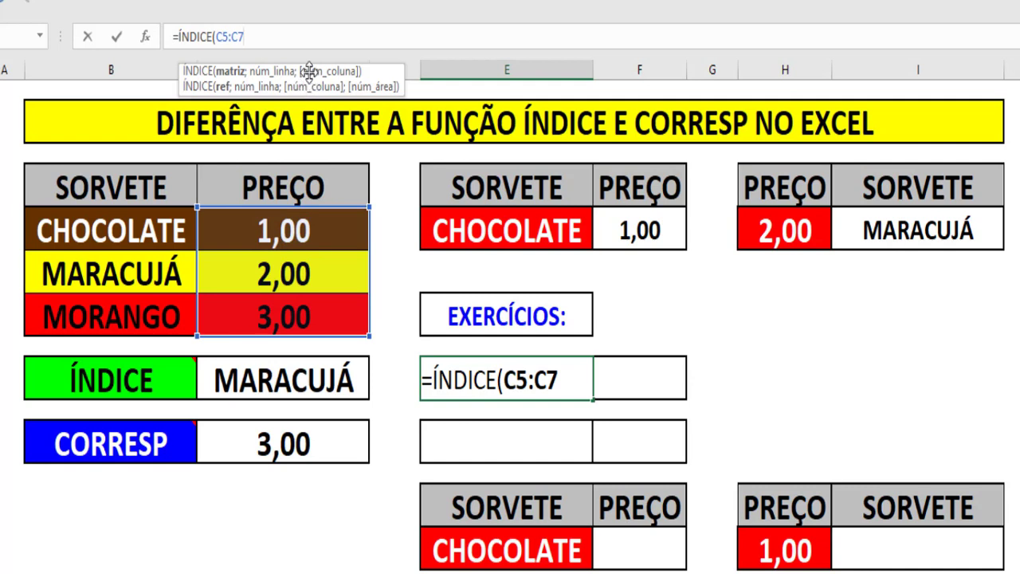
pyautogui.write(';')
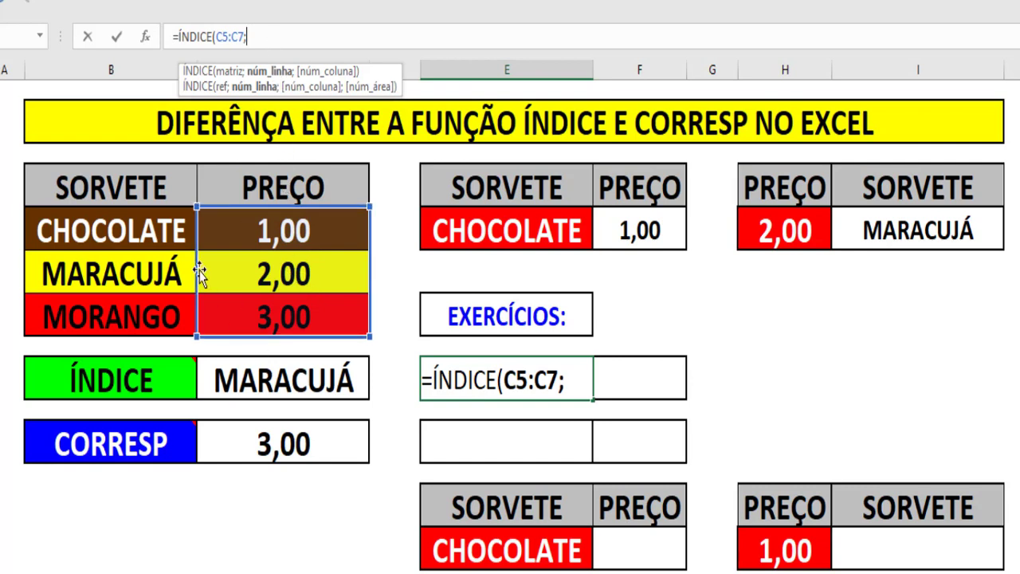
pyautogui.write('3')
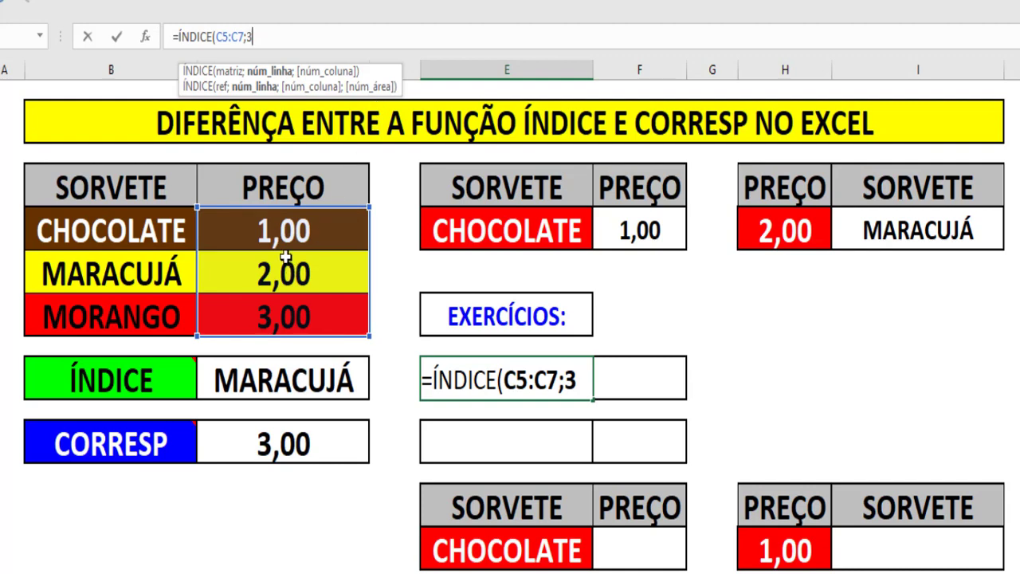
pyautogui.write(')')
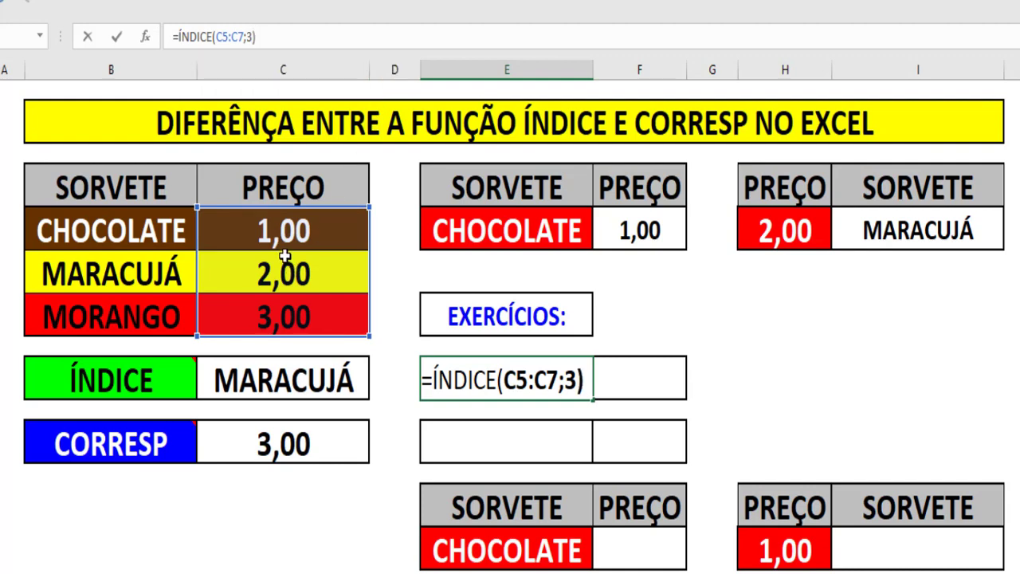
pyautogui.press('Return')
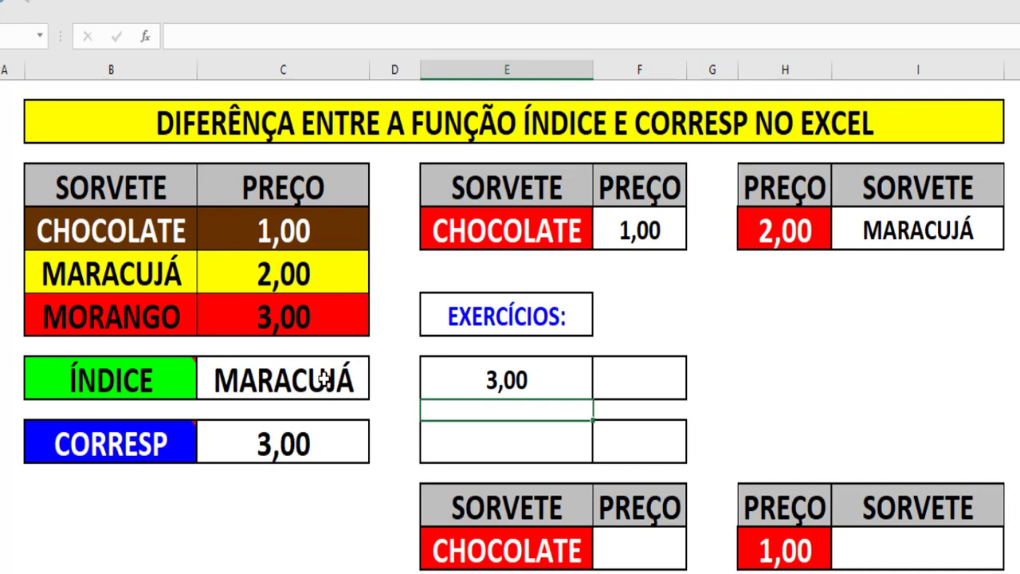
# Begin a CORRESP formula in the column E exercise cell on the CORRESP row, with C7 as the lookup value
pyautogui.moveTo(195, 442)
pyautogui.click(248, 441)
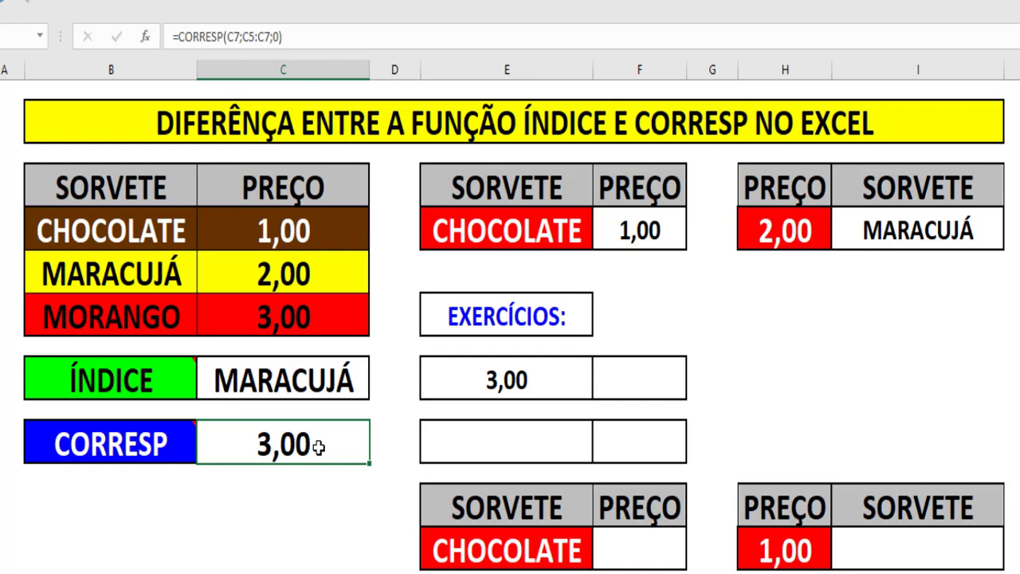
pyautogui.click(477, 441)
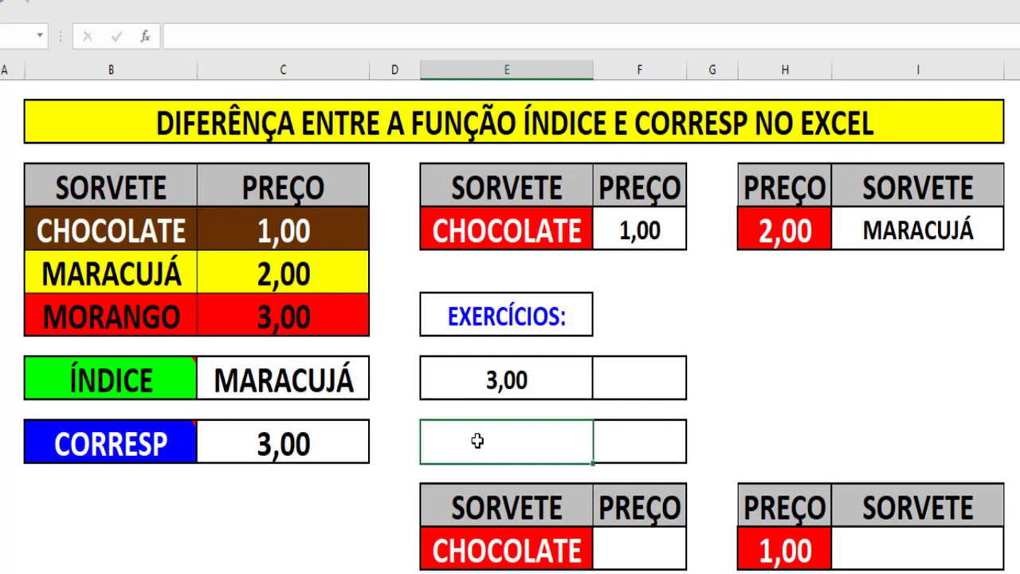
pyautogui.doubleClick(477, 441)
pyautogui.write('=CORRES')
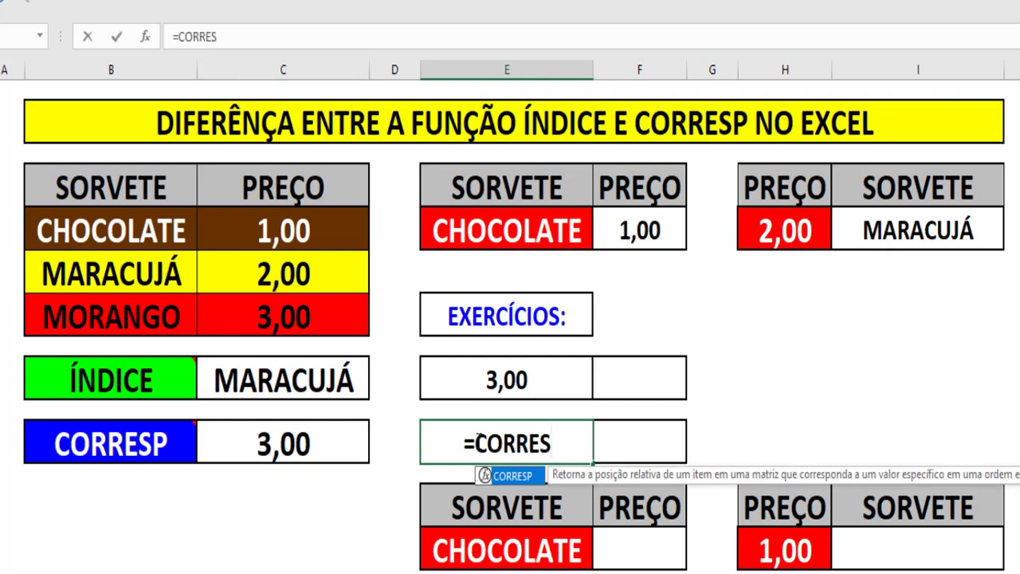
pyautogui.press('Tab')
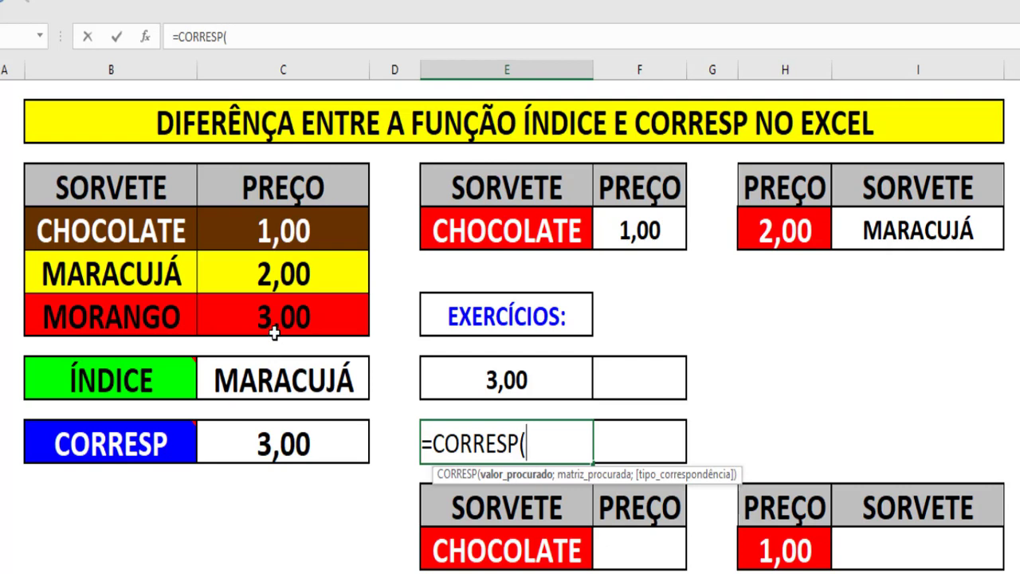
pyautogui.click(292, 34)
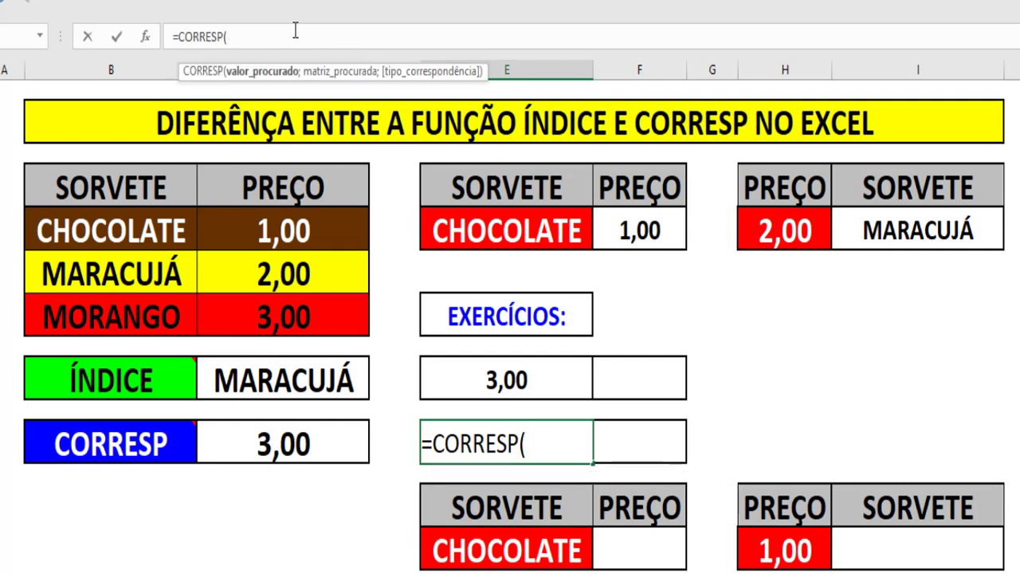
pyautogui.click(295, 318)
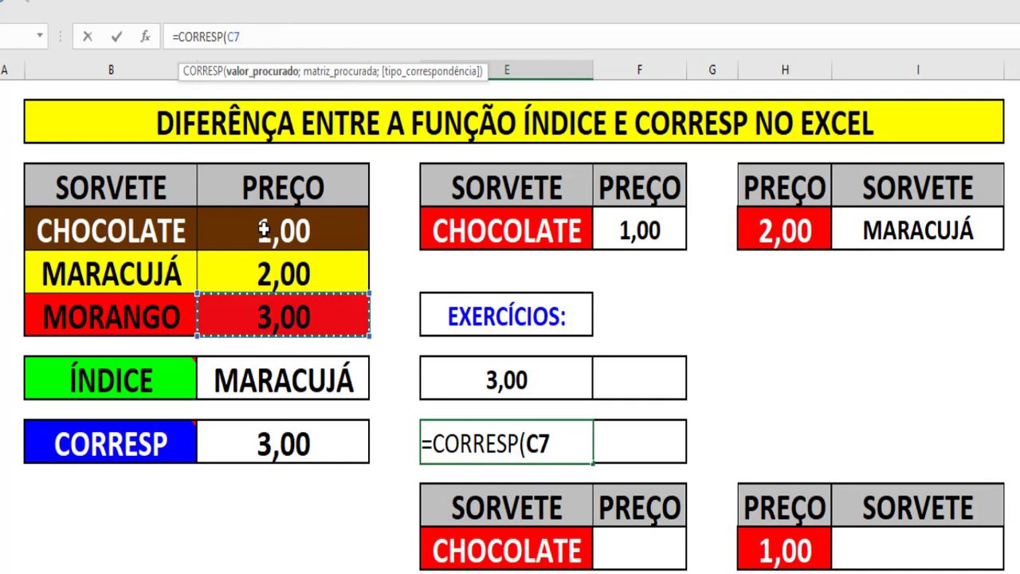
pyautogui.click(252, 36)
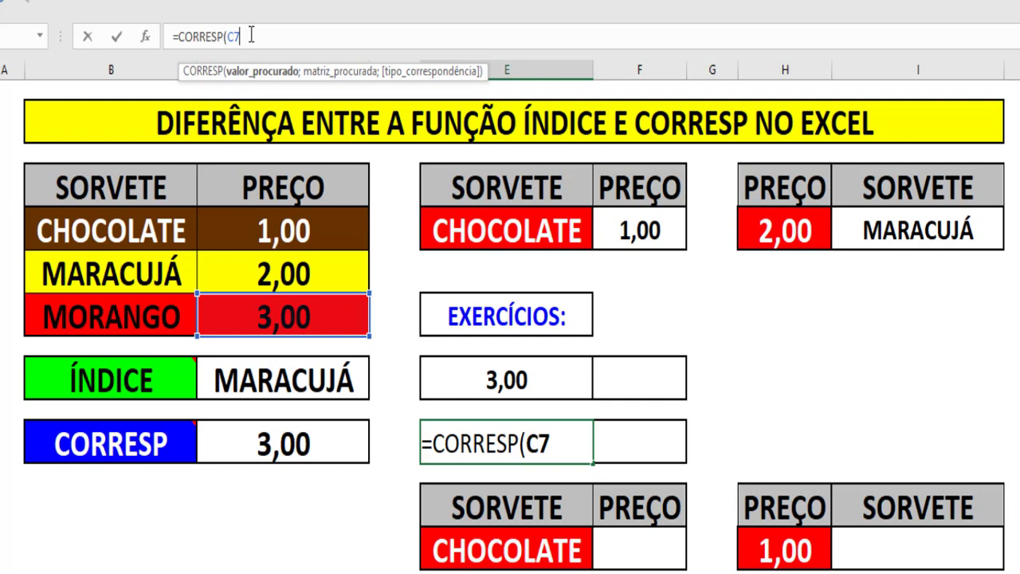
pyautogui.write(';')
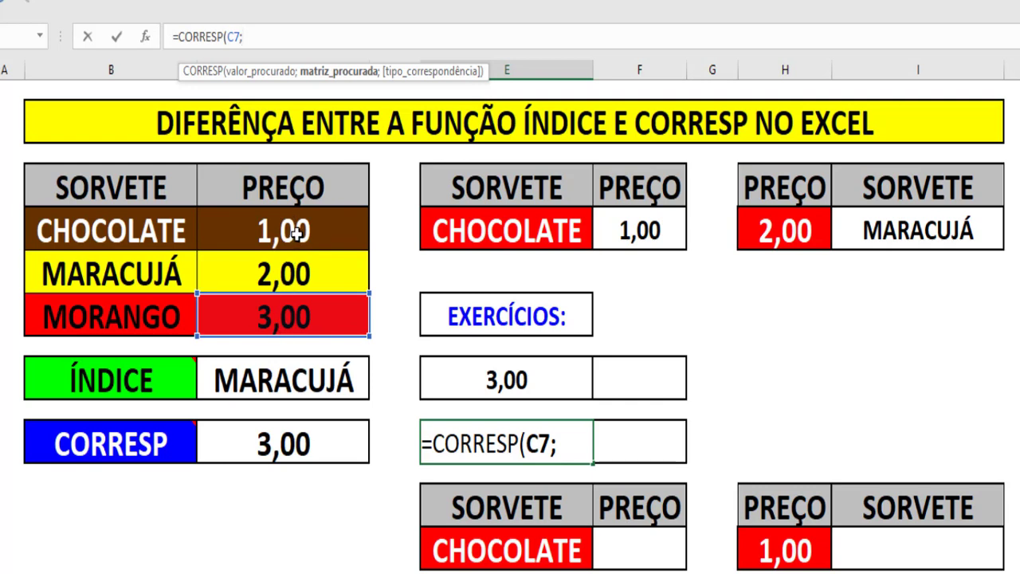
# Complete the CORRESP formula with lookup array C5:C7 and exact match type 0
pyautogui.moveTo(297, 232); pyautogui.dragTo(298, 311)
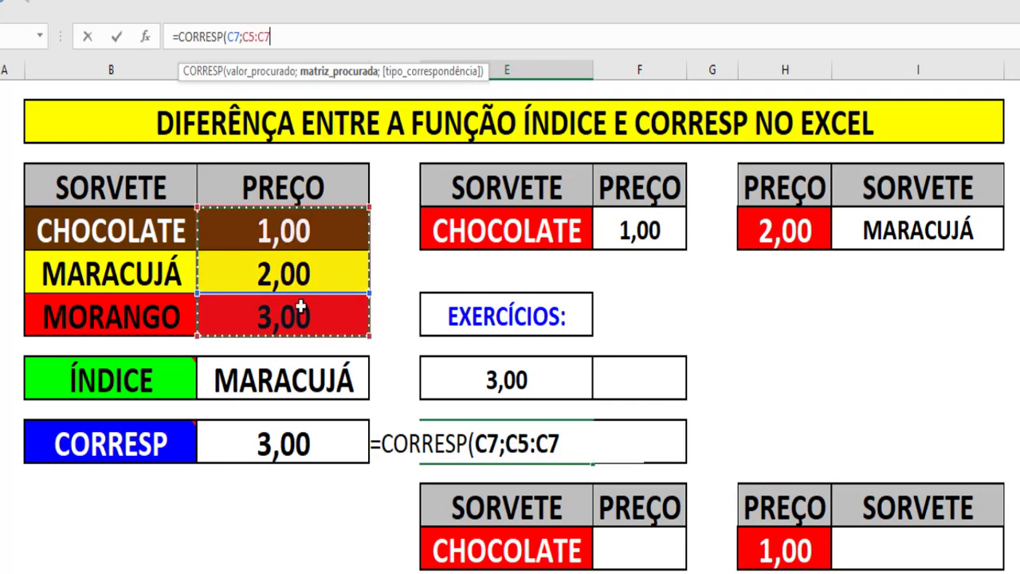
pyautogui.click(288, 34)
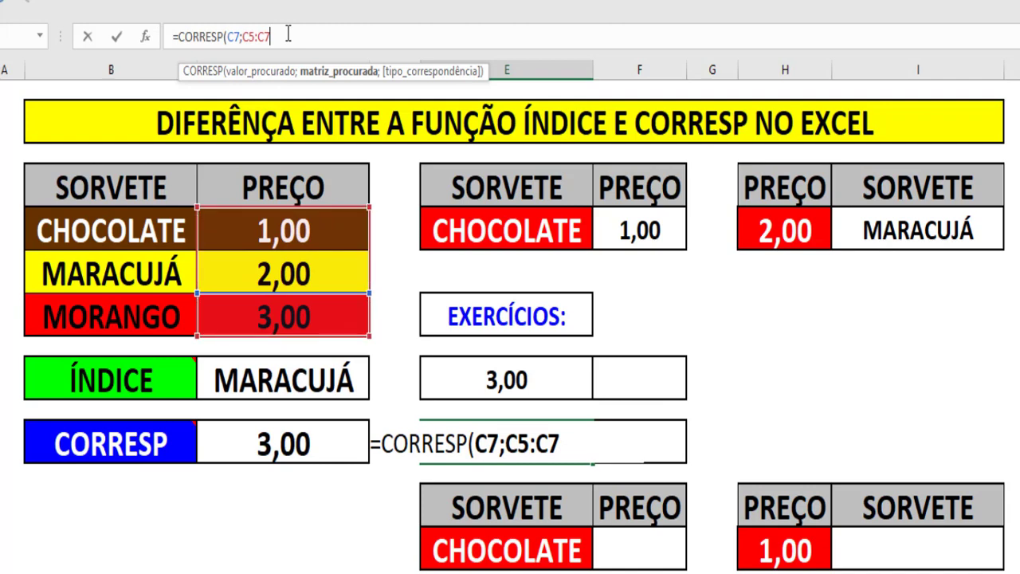
pyautogui.write(';')
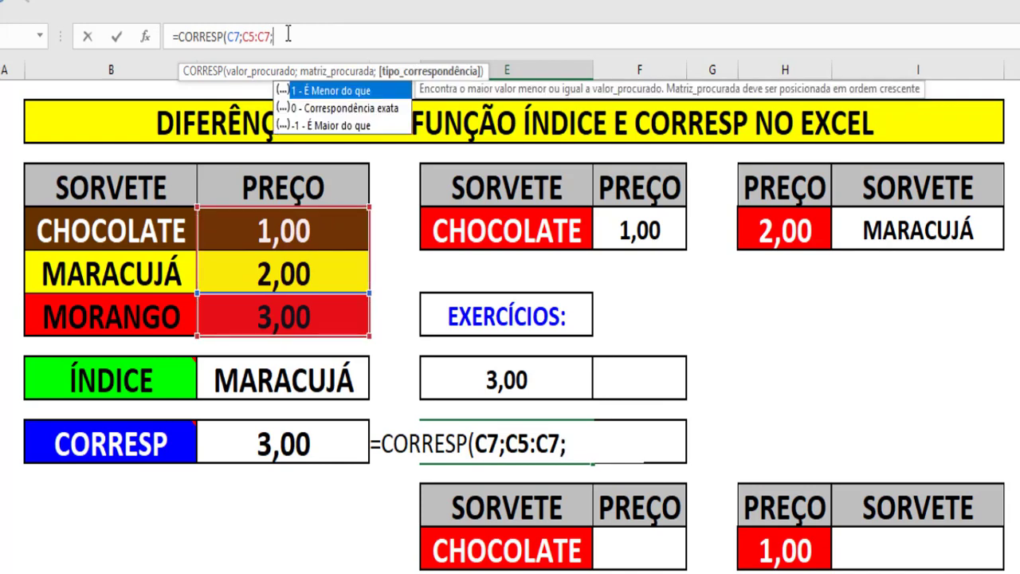
pyautogui.doubleClick(338, 109)
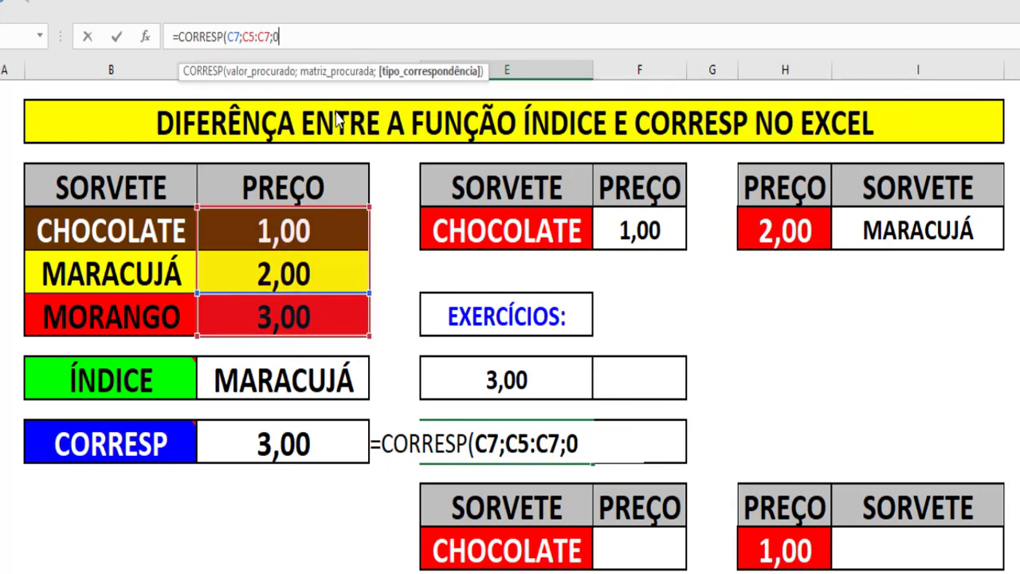
pyautogui.write(')')
pyautogui.press('Return')
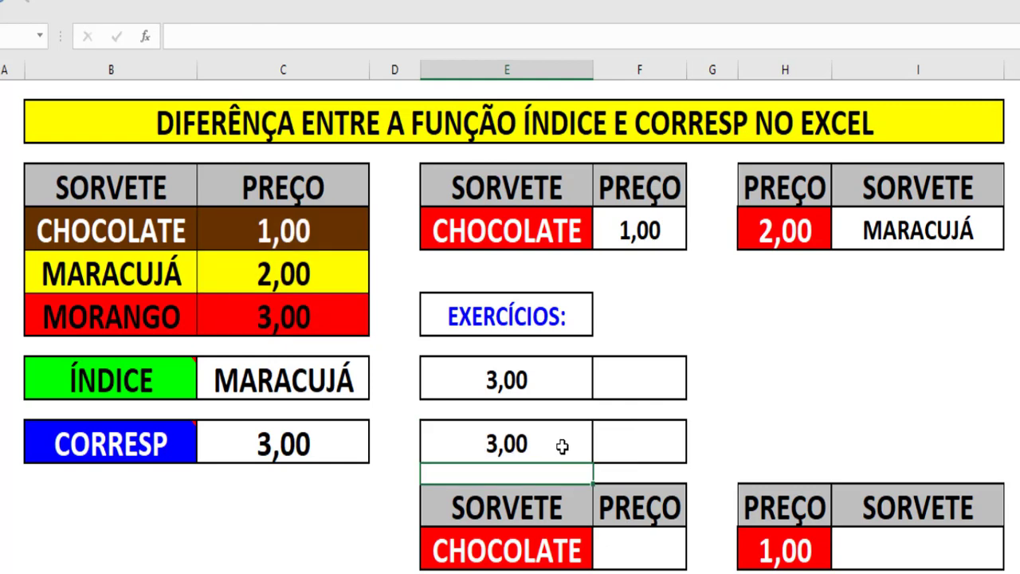
# Clear the existing formula from the cell beside the CORRESP label
pyautogui.click(562, 438)
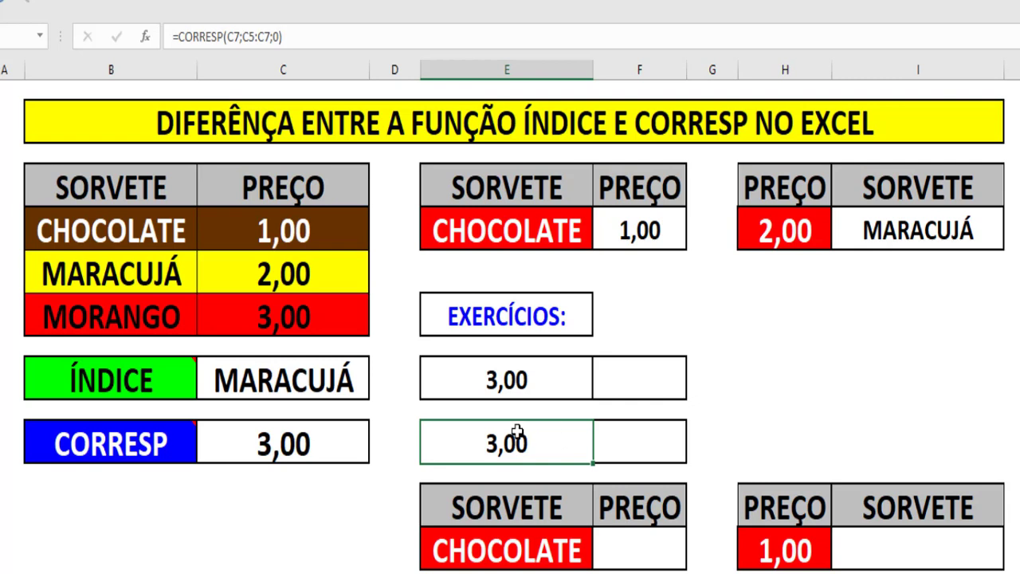
pyautogui.click(338, 440)
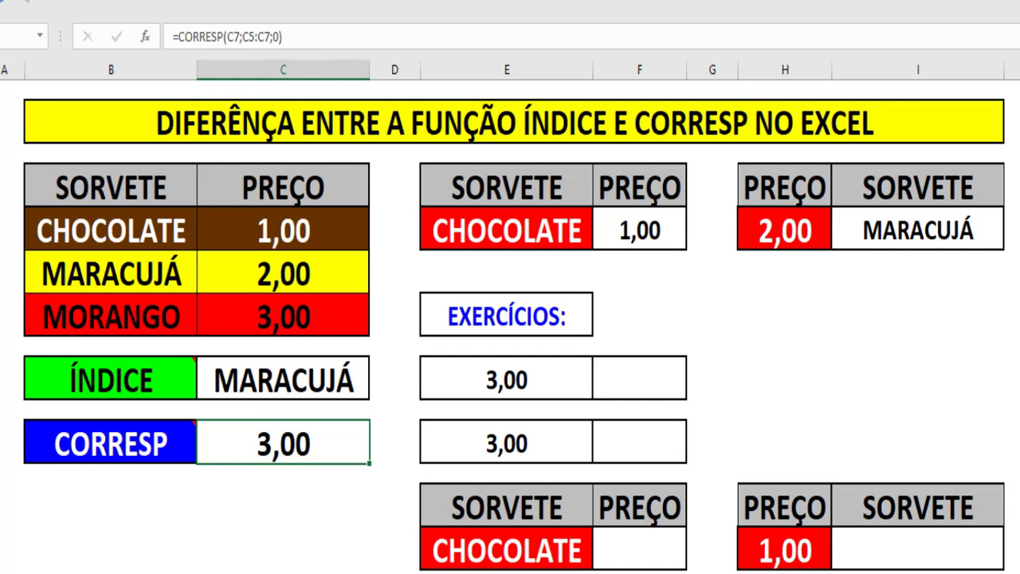
pyautogui.press('BackSpace')
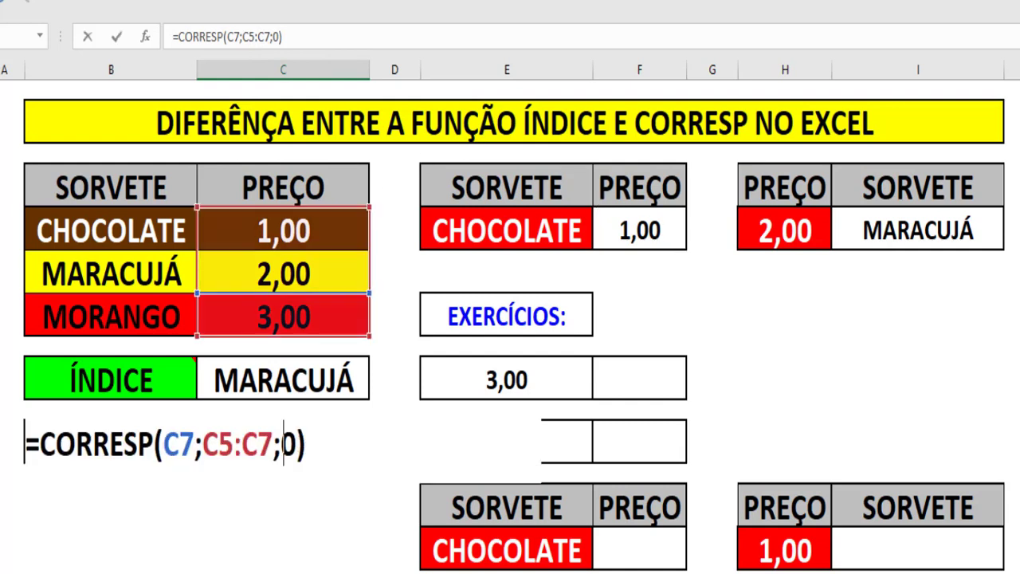
pyautogui.press('Return')
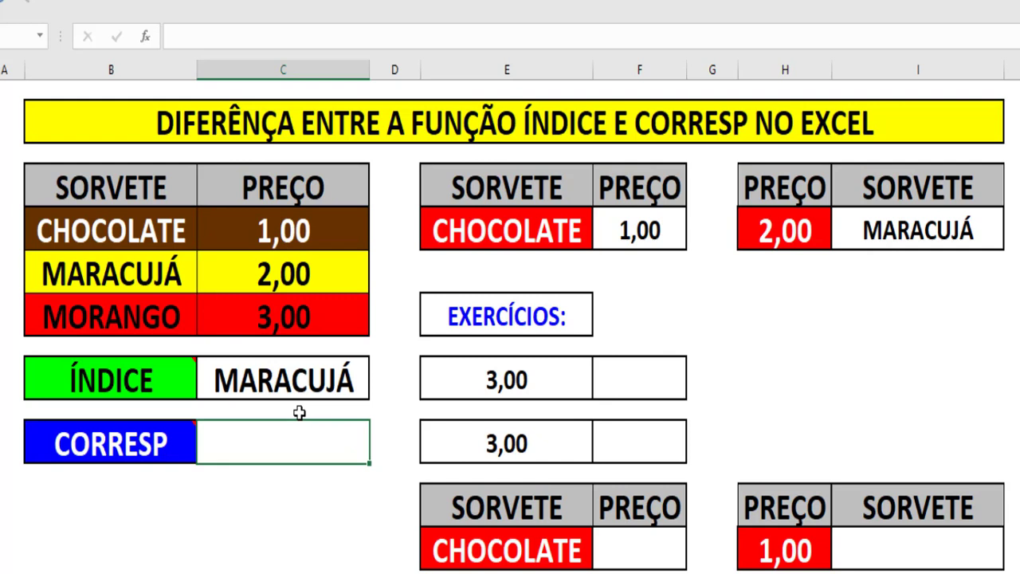
# Begin a CORRESP formula in the emptied cell beside the CORRESP label, with B5 as the lookup value
pyautogui.write('=COR')
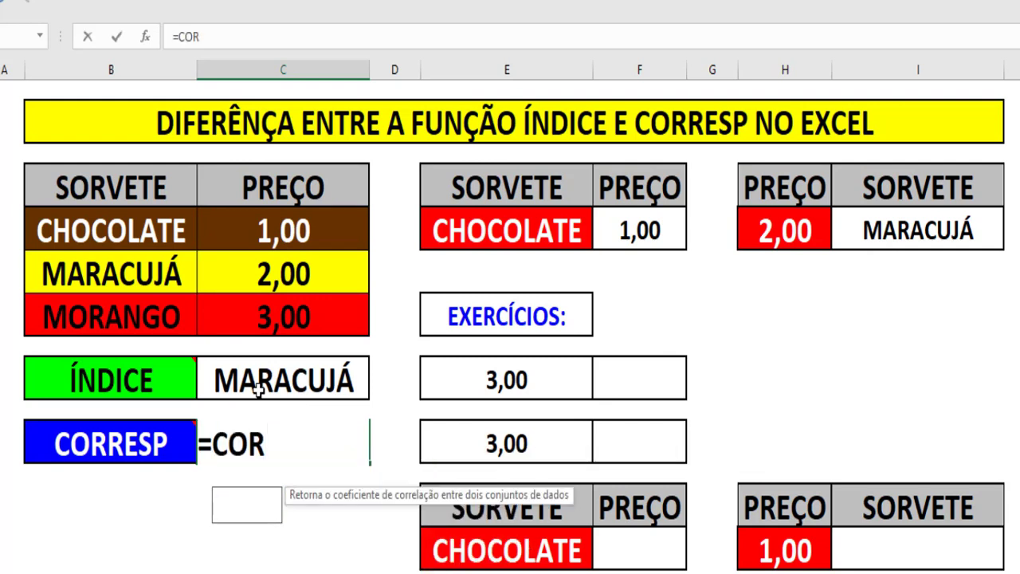
pyautogui.write('RESP')
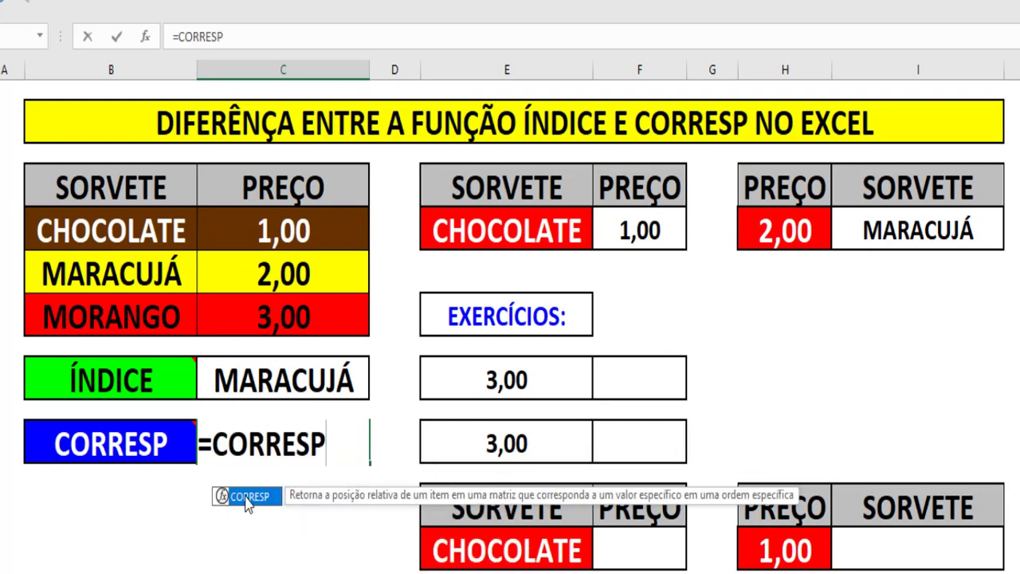
pyautogui.doubleClick(247, 498)
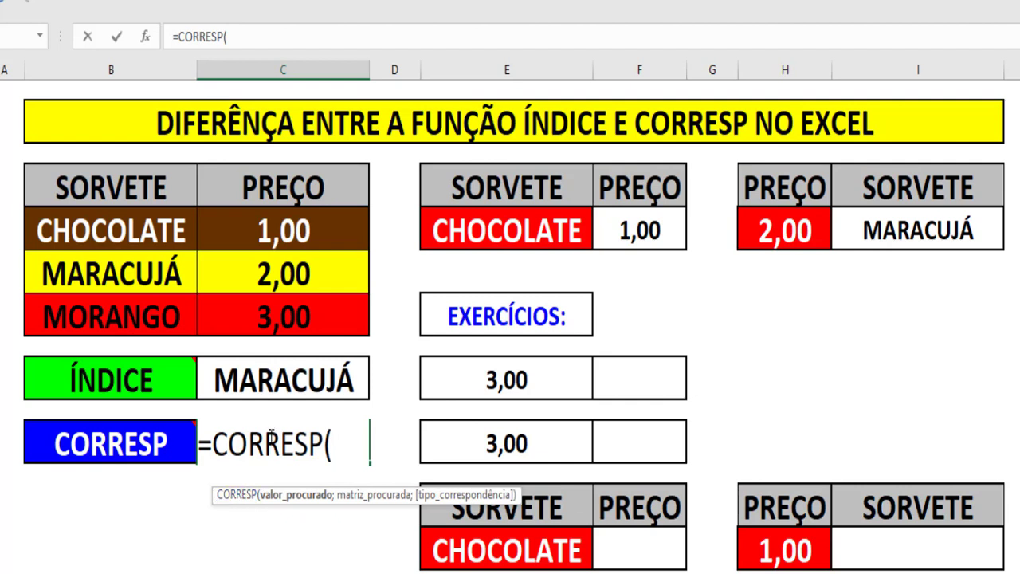
pyautogui.click(124, 236)
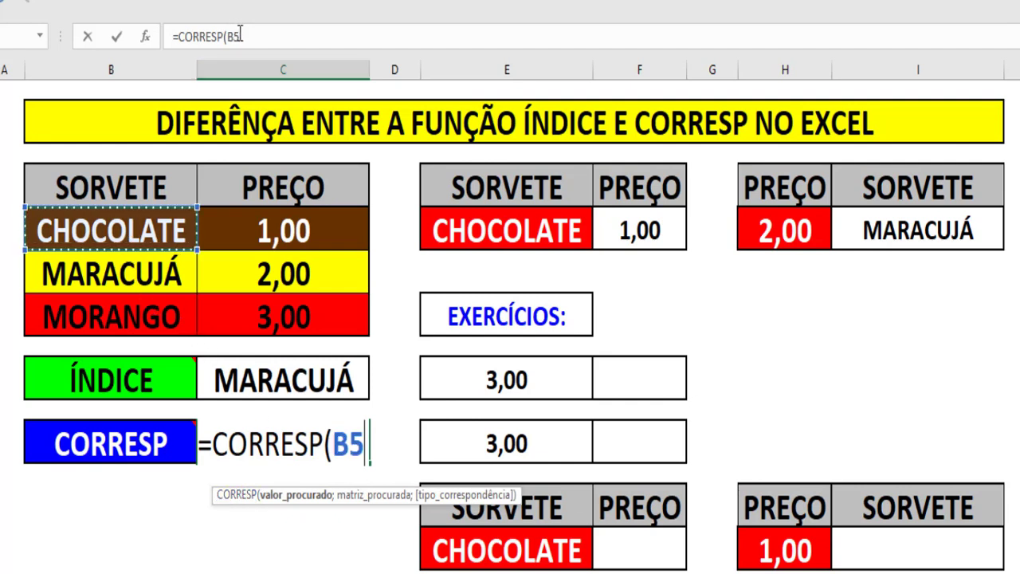
pyautogui.click(247, 37)
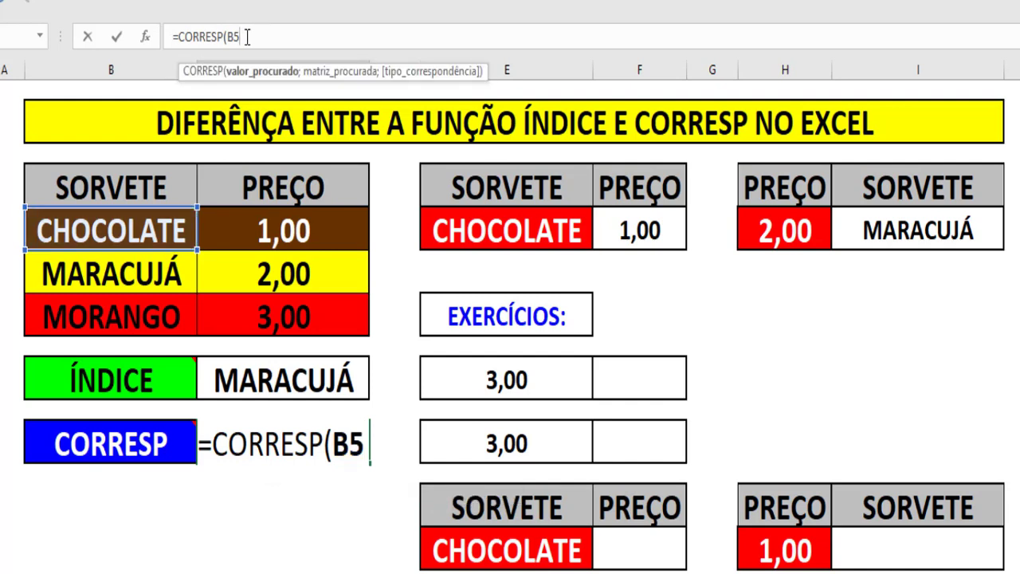
# Complete the formula beside the CORRESP label with lookup array B5:B7 and exact match type 0
pyautogui.write(';')
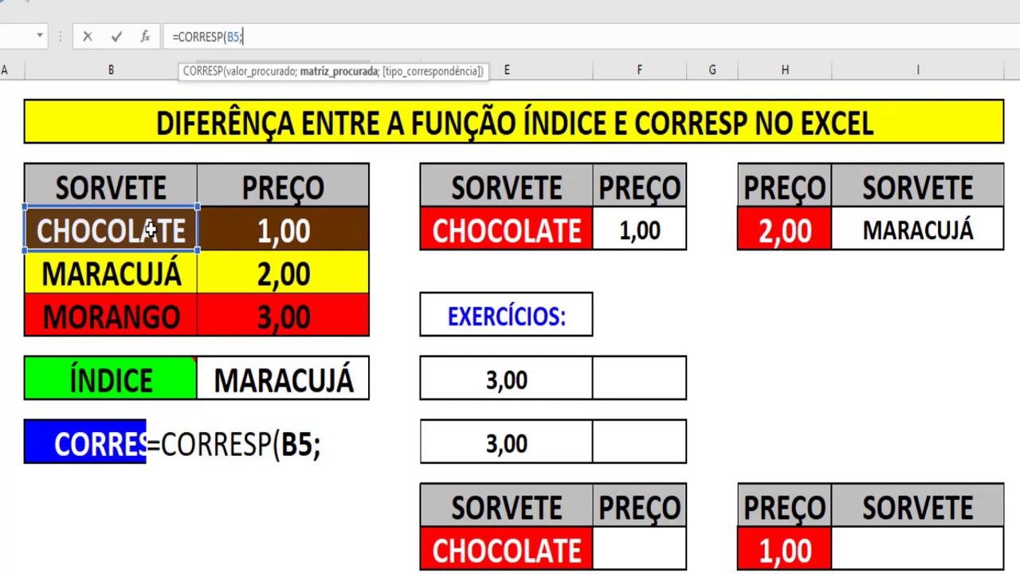
pyautogui.moveTo(149, 229); pyautogui.dragTo(150, 317)
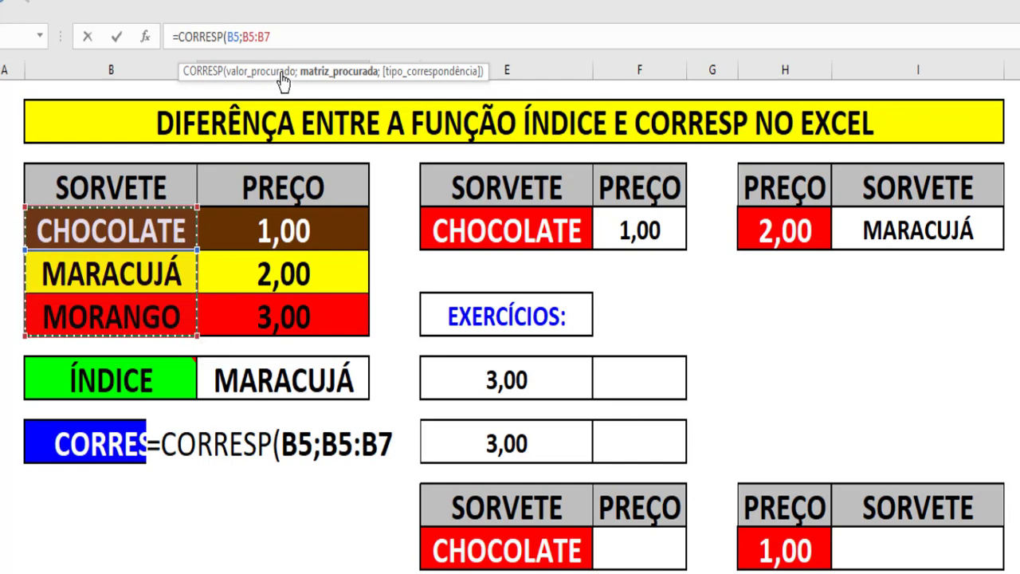
pyautogui.write(';')
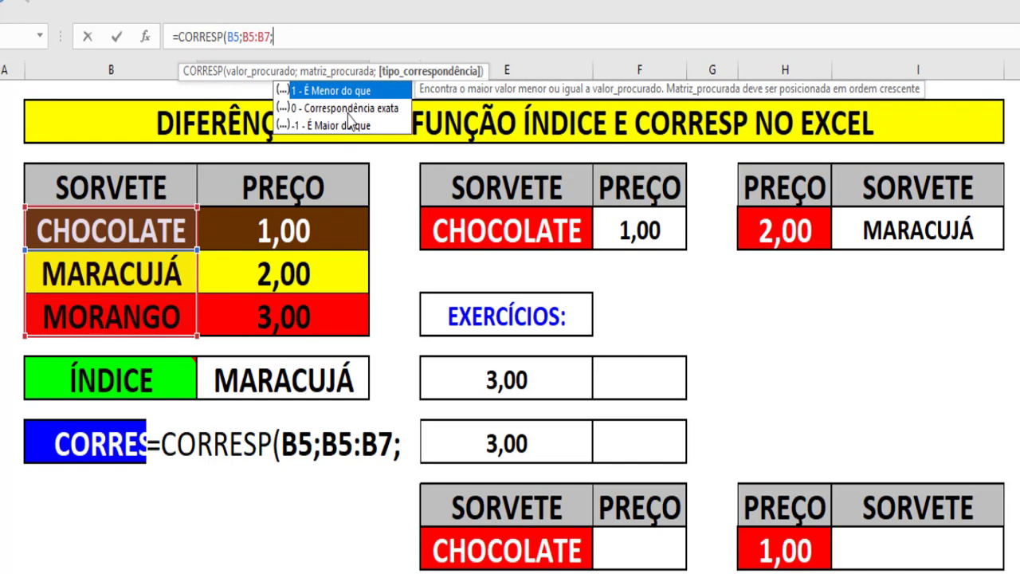
pyautogui.doubleClick(342, 113)
pyautogui.write(')')
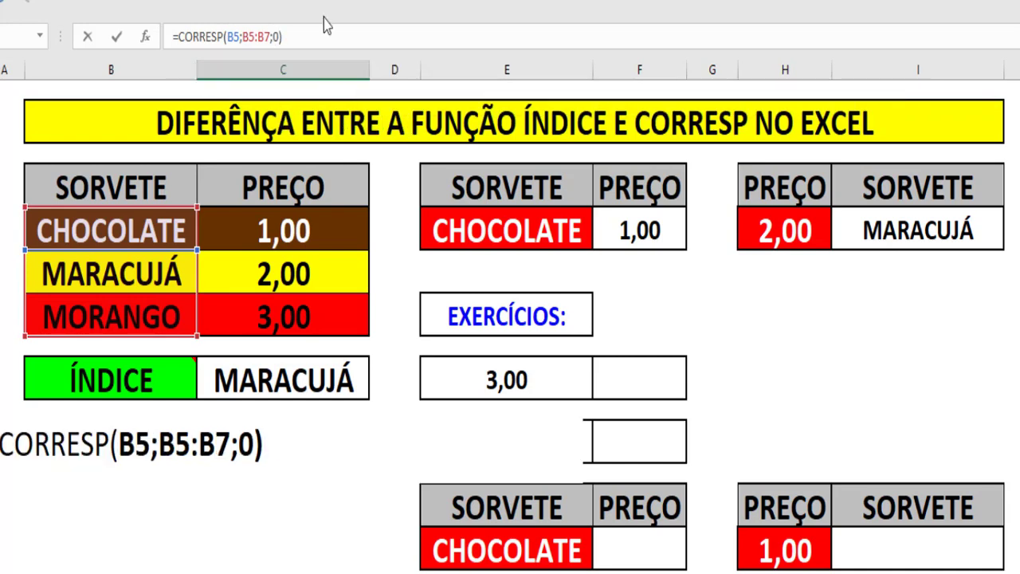
pyautogui.press('Return')
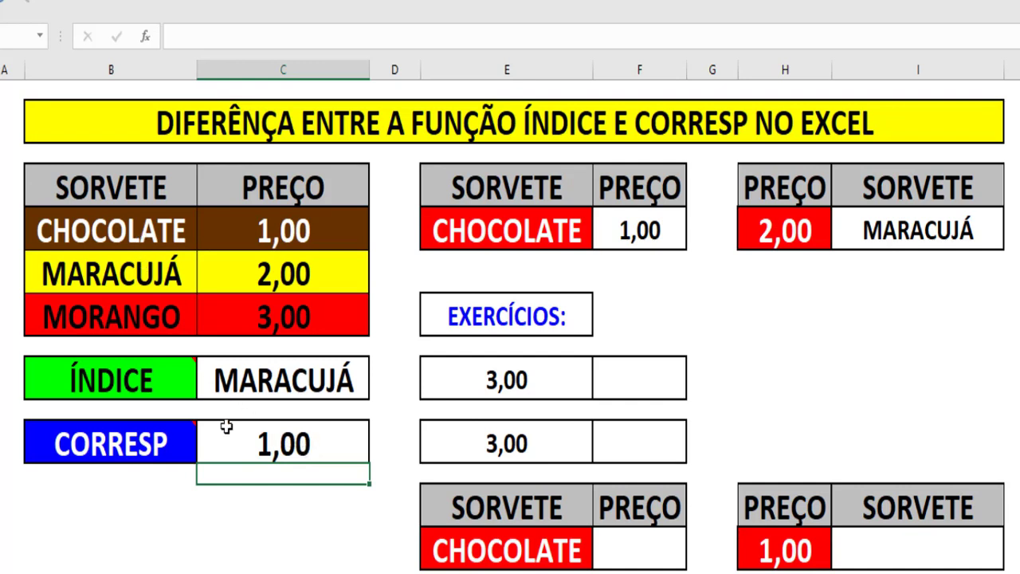
# Set the number format of both CORRESP result cells, in columns C and E, to Geral
pyautogui.click(289, 444)
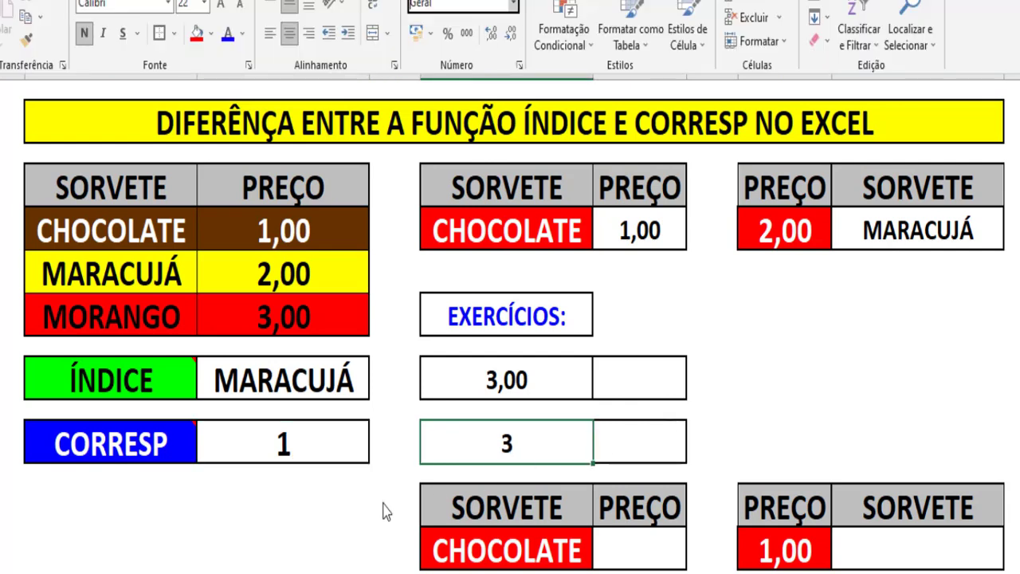
pyautogui.click(327, 513)
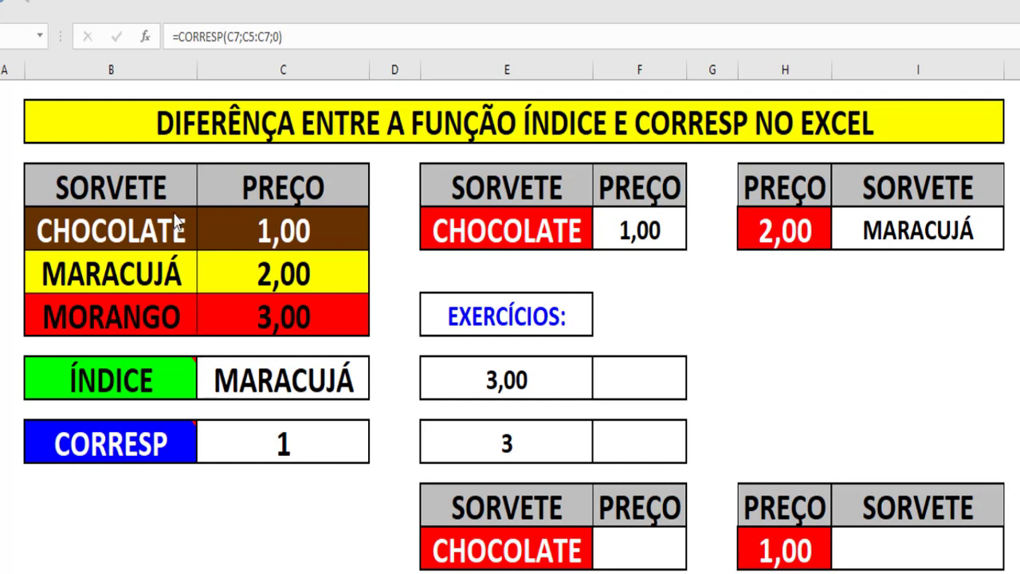
# Review the CORRESP formulas beside the label and in the column E exercise cell
pyautogui.click(248, 443)
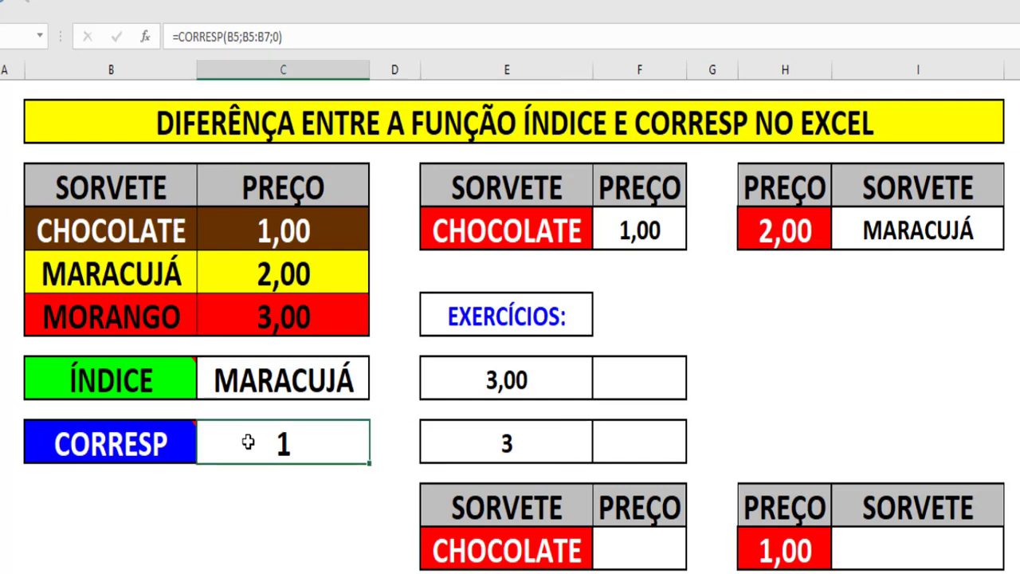
pyautogui.doubleClick(271, 424)
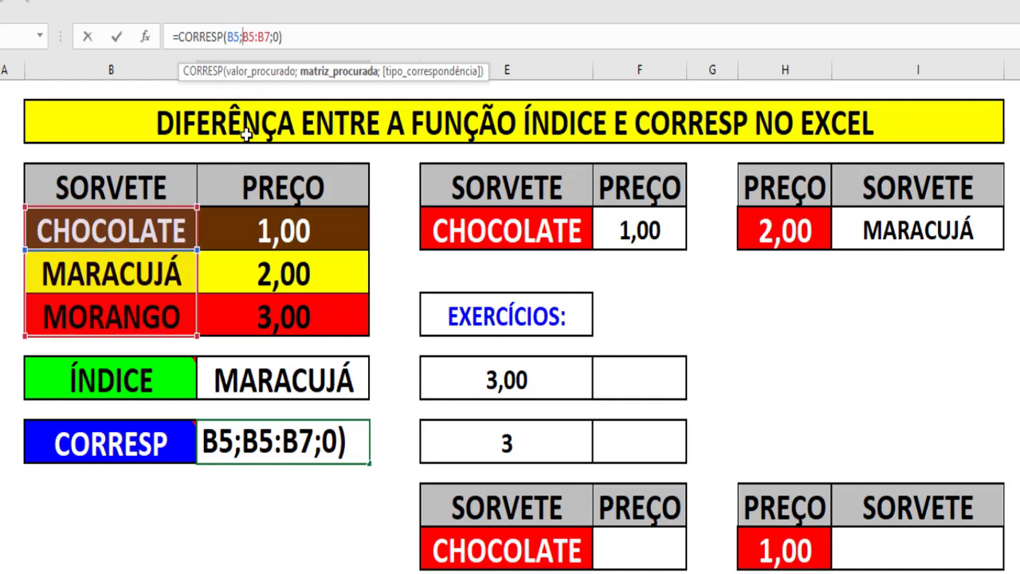
pyautogui.click(294, 40)
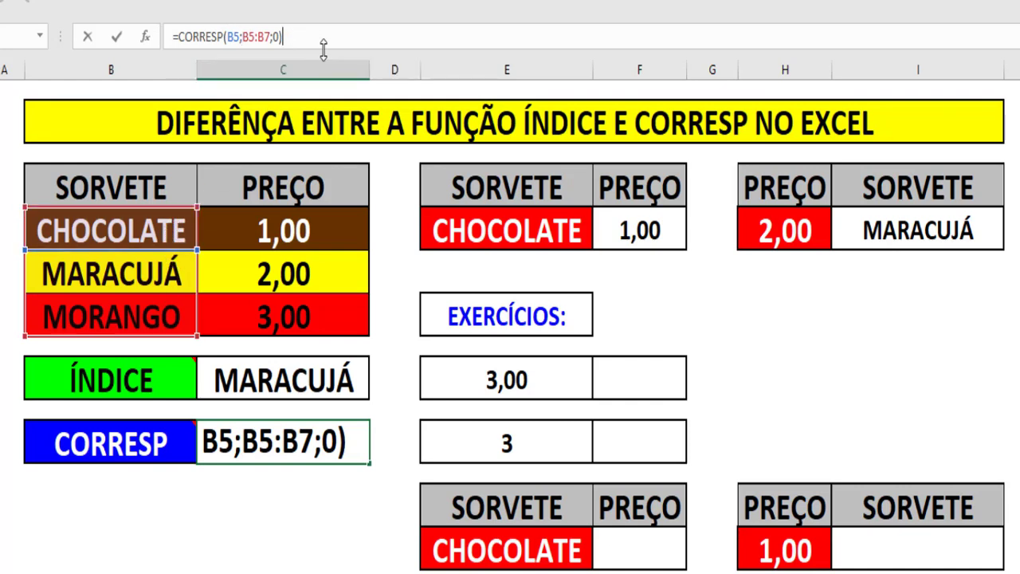
pyautogui.press('Return')
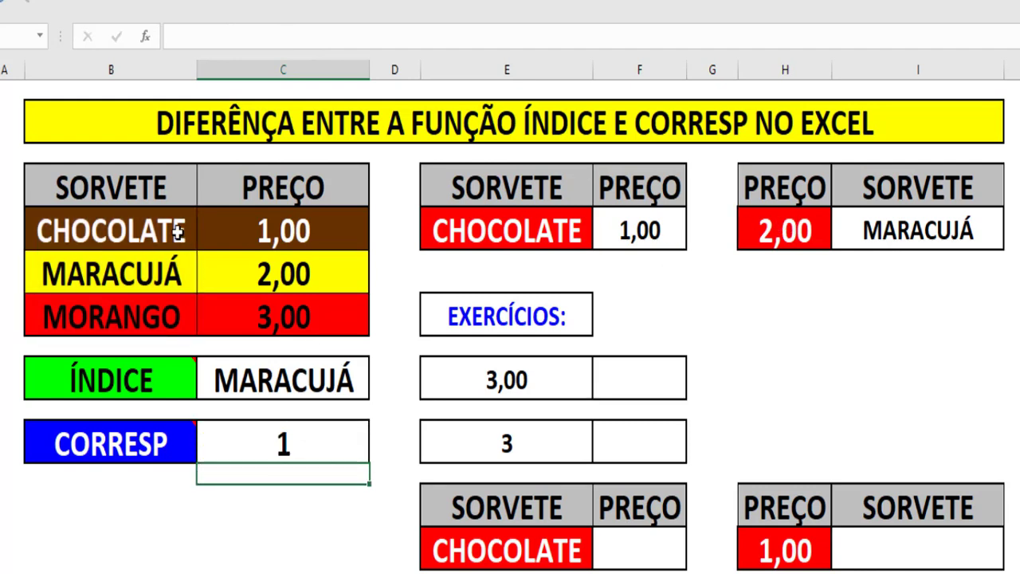
pyautogui.click(472, 445)
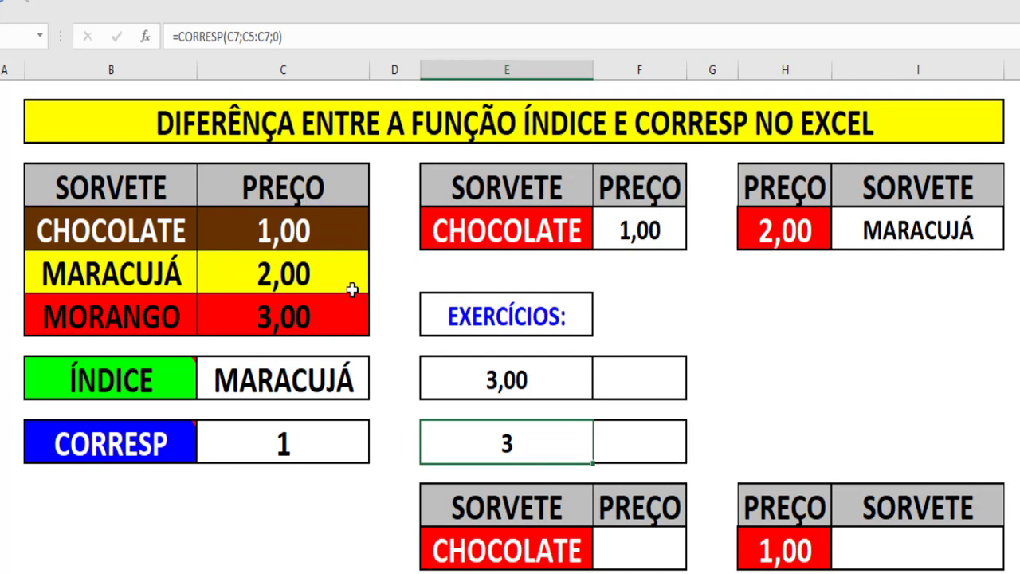
# Switch the ice cream chosen in the upper SORVETE lookup cell to MARACUJÁ and then to MORANGO
pyautogui.click(567, 231)
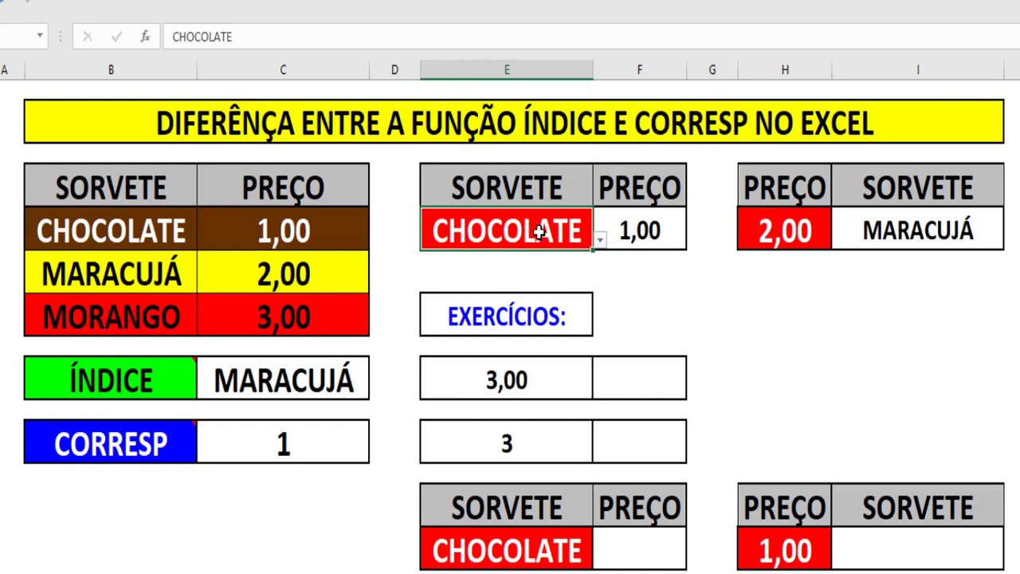
pyautogui.click(600, 241)
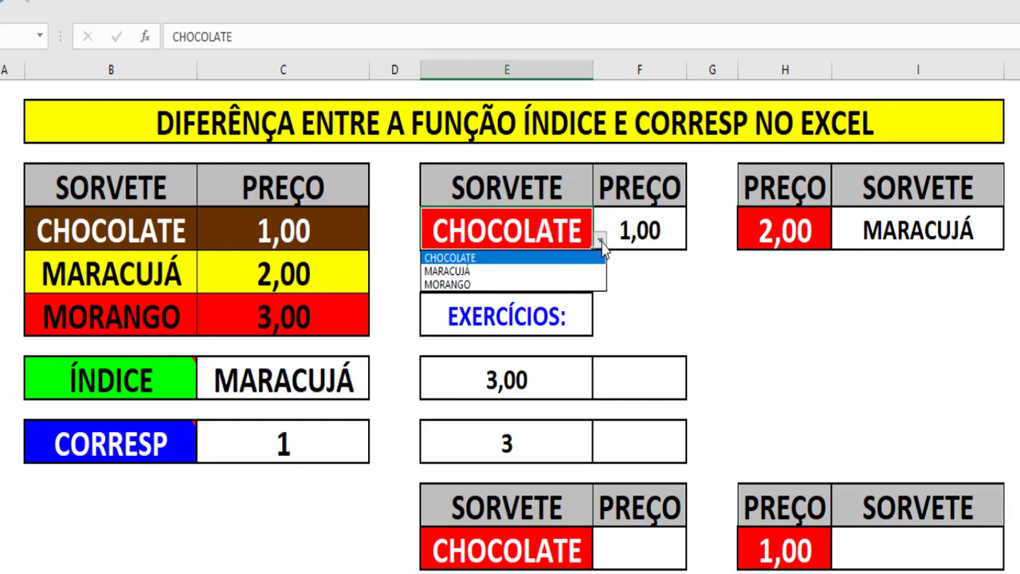
pyautogui.click(525, 273)
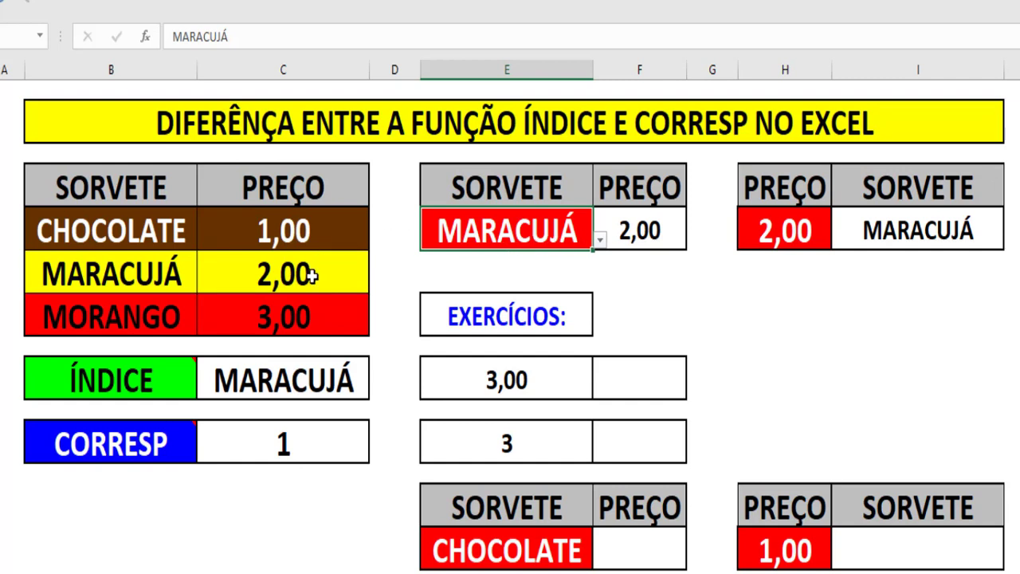
pyautogui.click(601, 240)
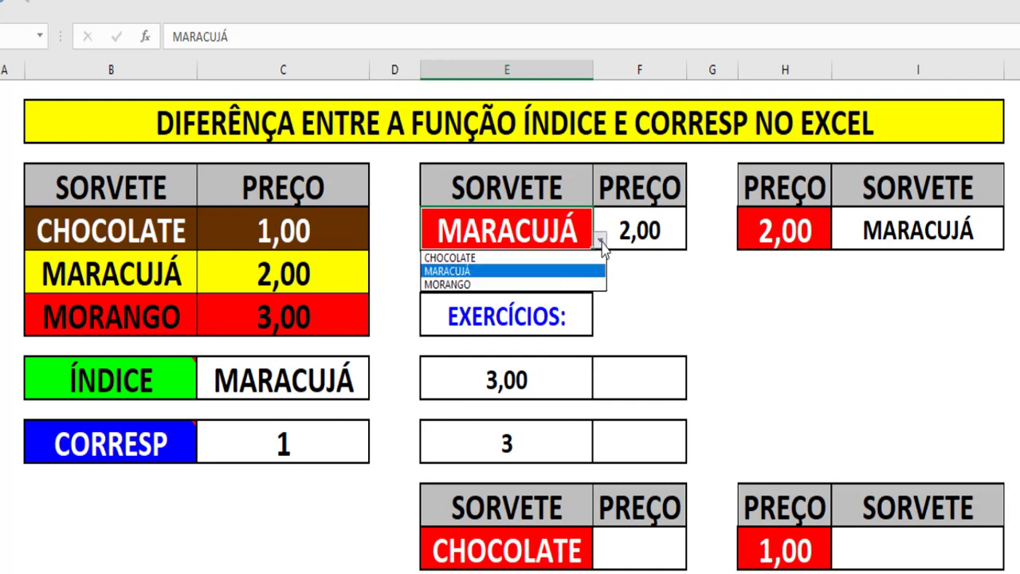
pyautogui.click(481, 285)
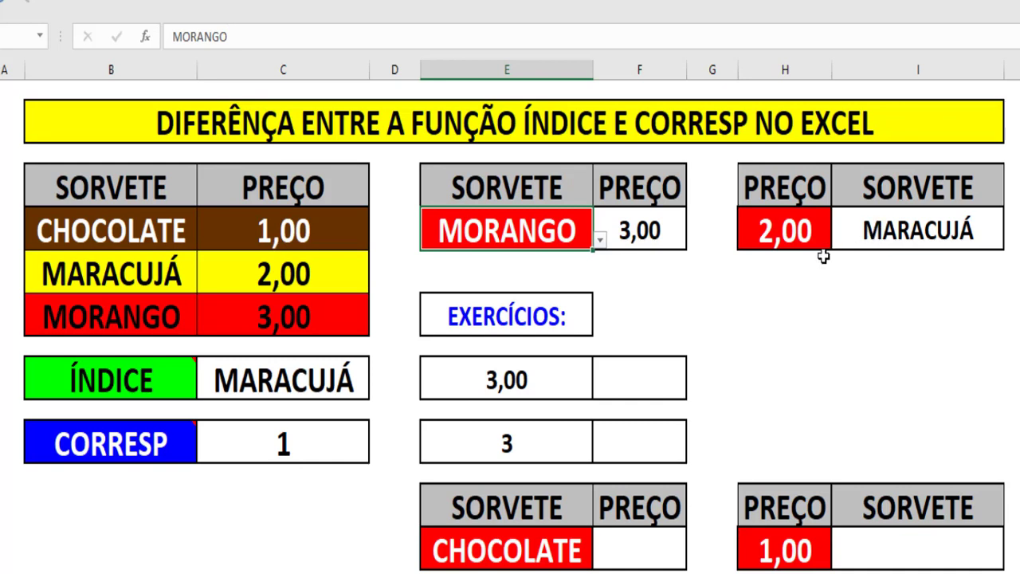
# Choose 1,00 as the price in the upper PREÇO lookup cell in column H
pyautogui.click(808, 236)
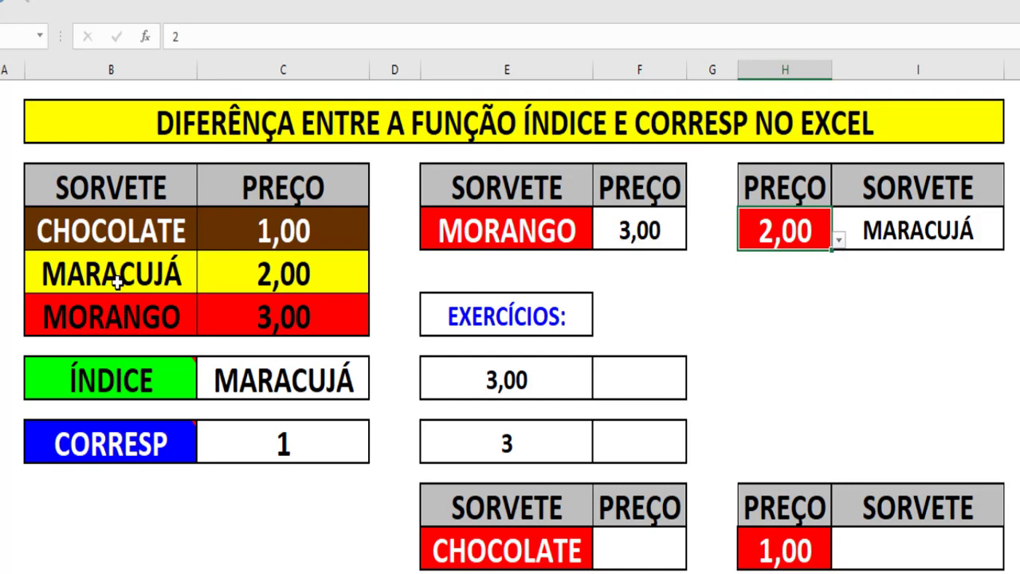
pyautogui.click(840, 240)
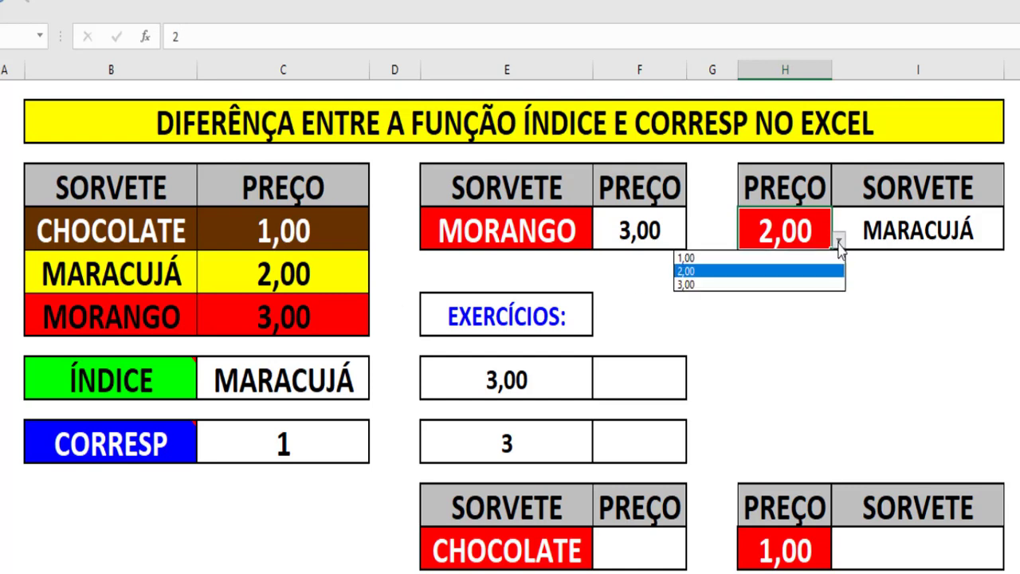
pyautogui.click(797, 259)
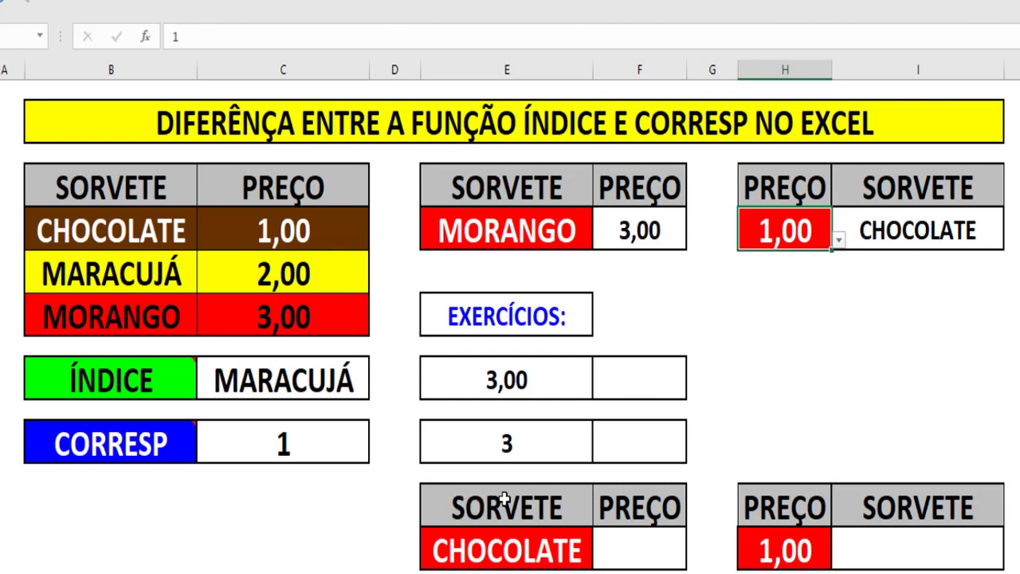
pyautogui.click(573, 512)
pyautogui.click(624, 509)
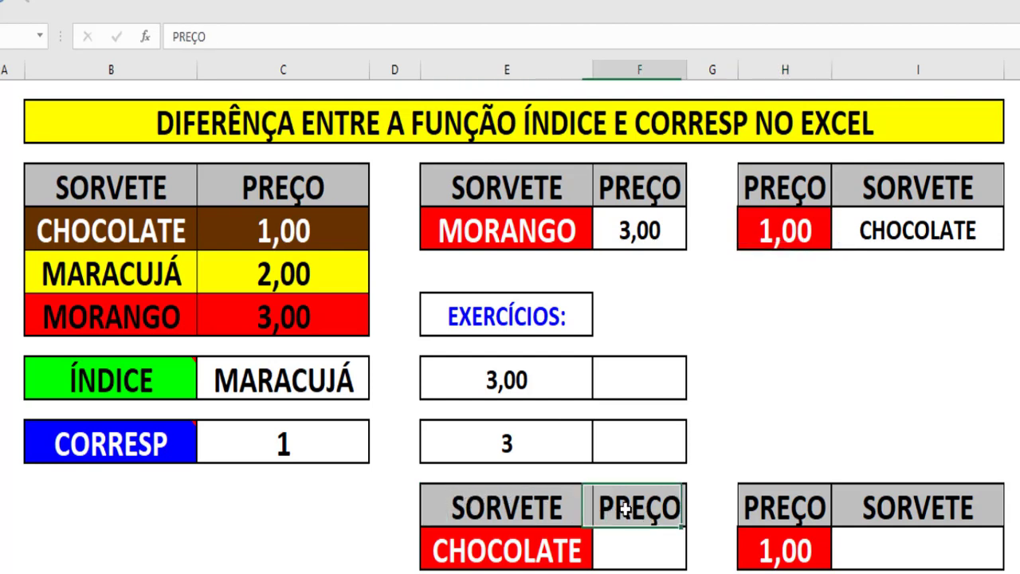
pyautogui.click(553, 552)
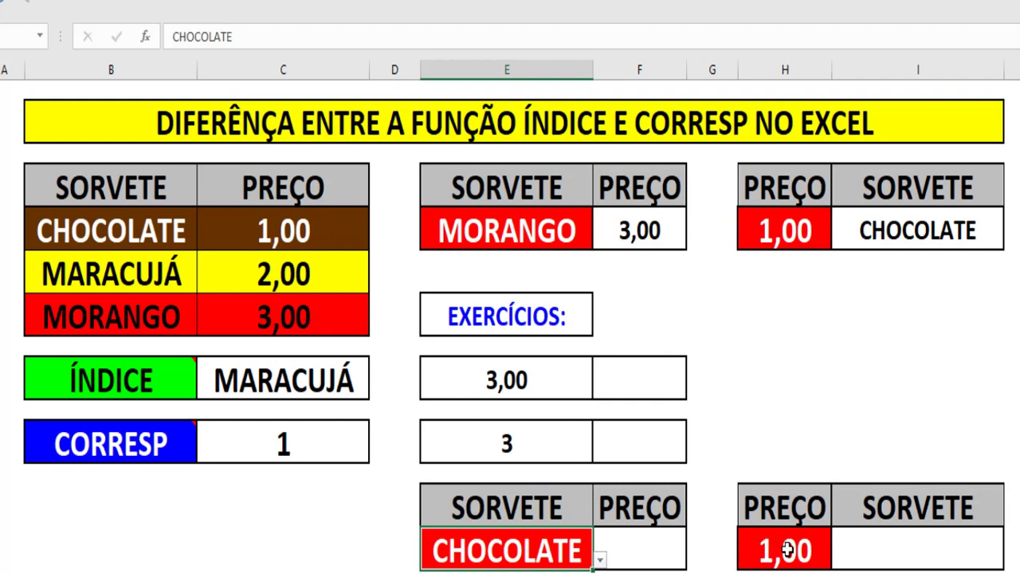
# Start an ÍNDICE formula in the lower PREÇO cell F14, using the price range C5:C7 as the matrix
pyautogui.click(658, 549)
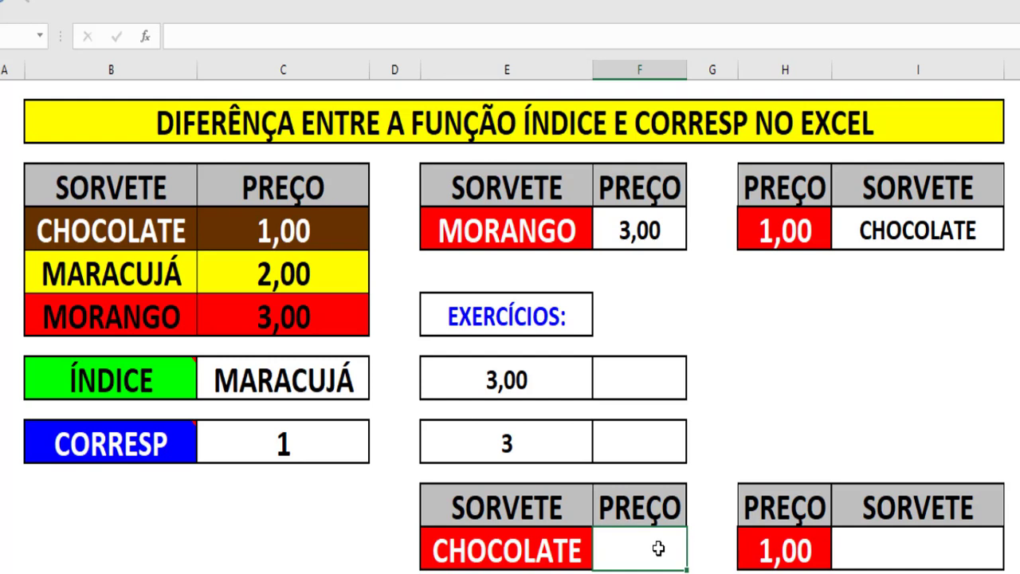
pyautogui.write('=')
pyautogui.write('Í')
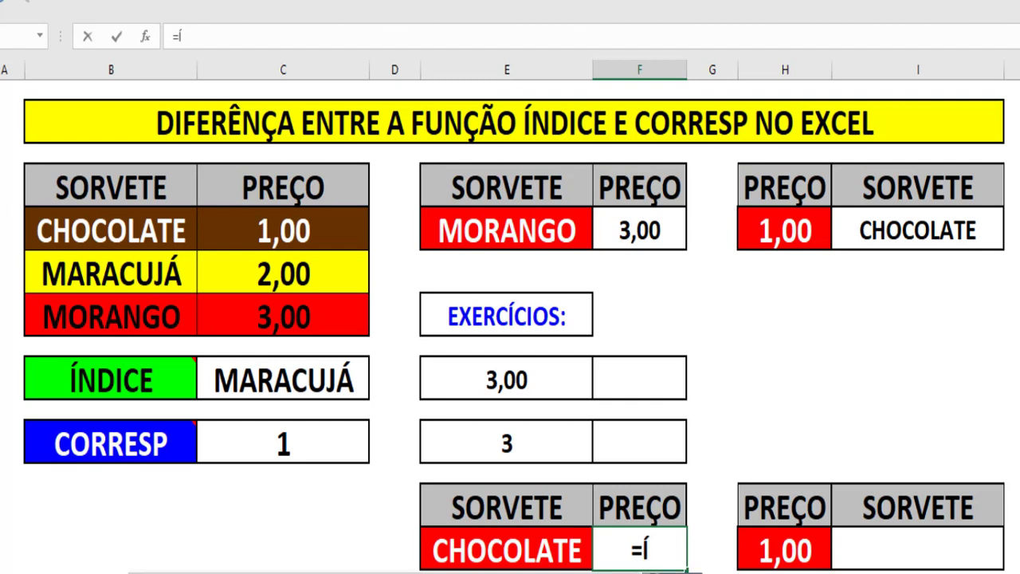
pyautogui.write('NDICE(')
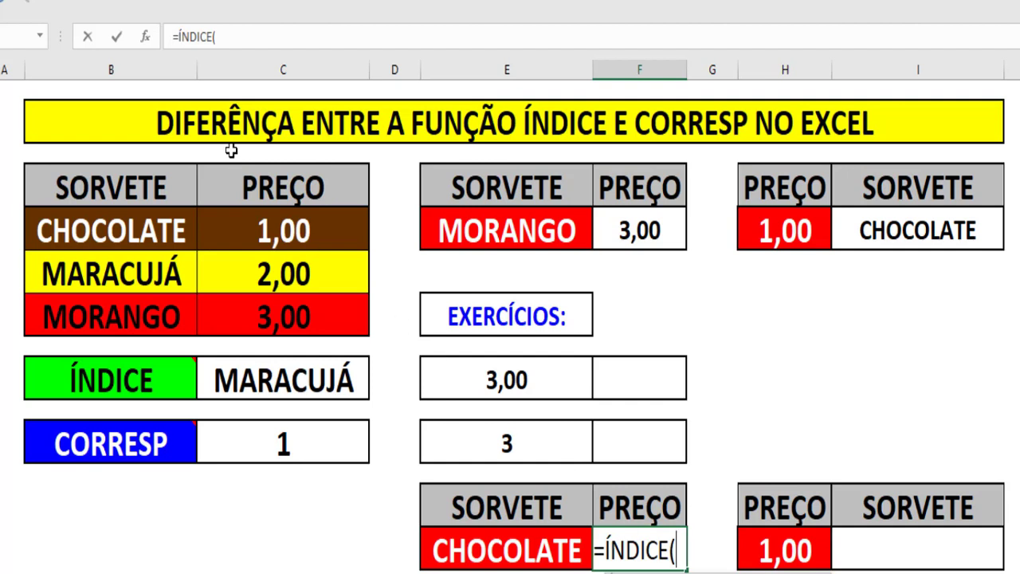
pyautogui.click(232, 37)
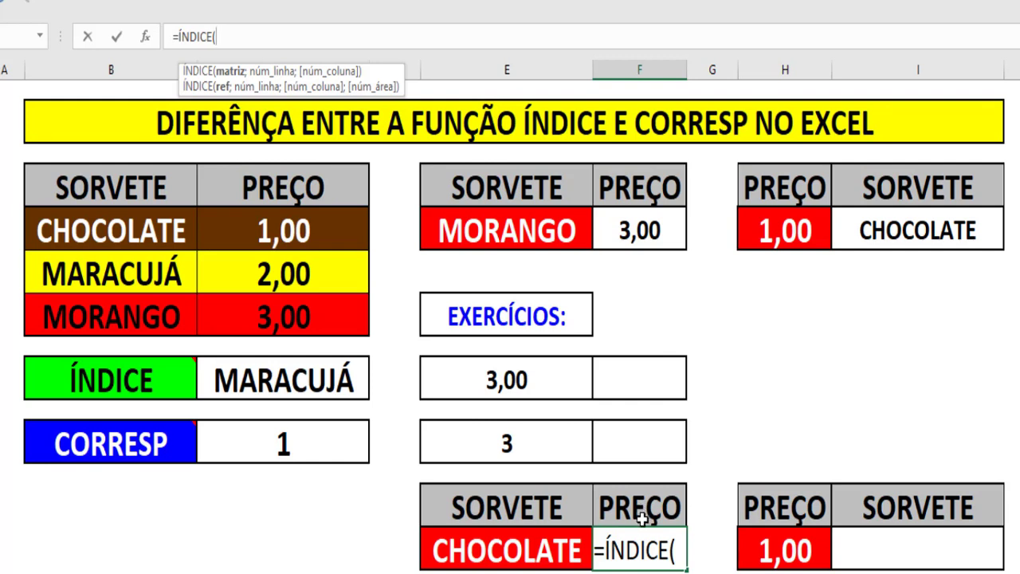
pyautogui.click(295, 248)
pyautogui.moveTo(295, 247); pyautogui.dragTo(295, 325)
pyautogui.click(263, 41)
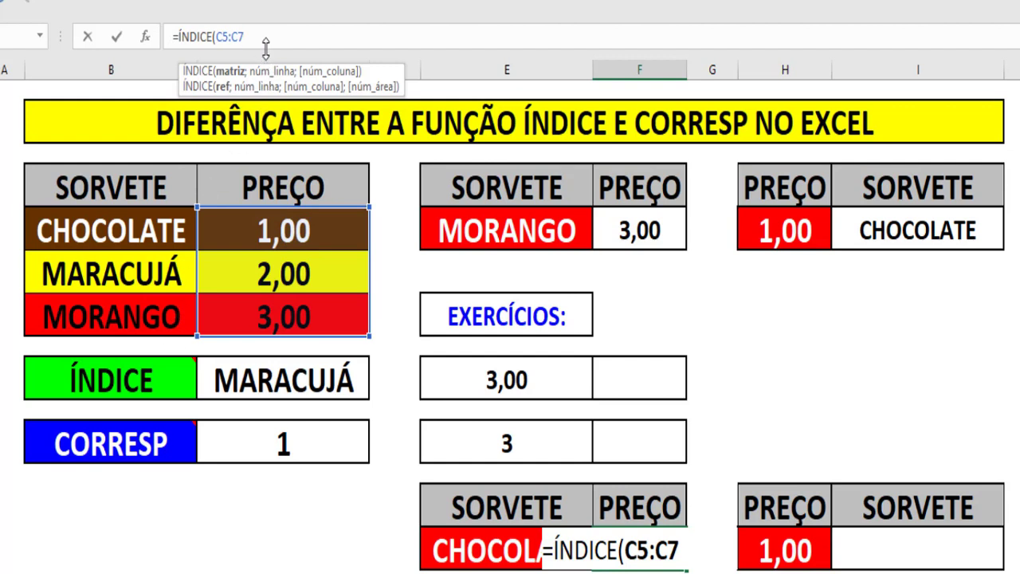
pyautogui.write(';')
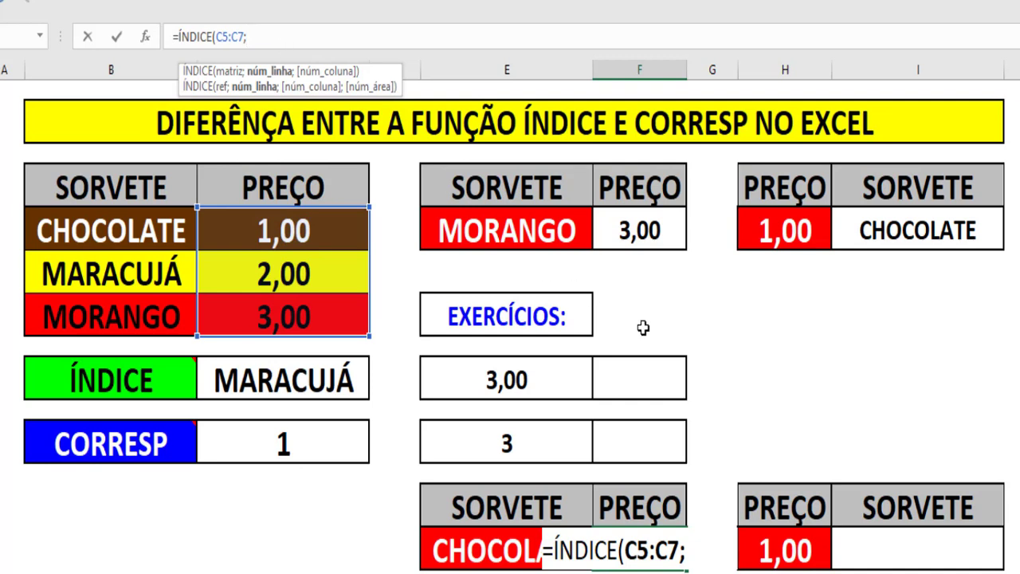
# Complete the F14 formula with CORRESP(E14;B5:B7;0) as the row number, using exact match, and enter it
pyautogui.write('CORRE')
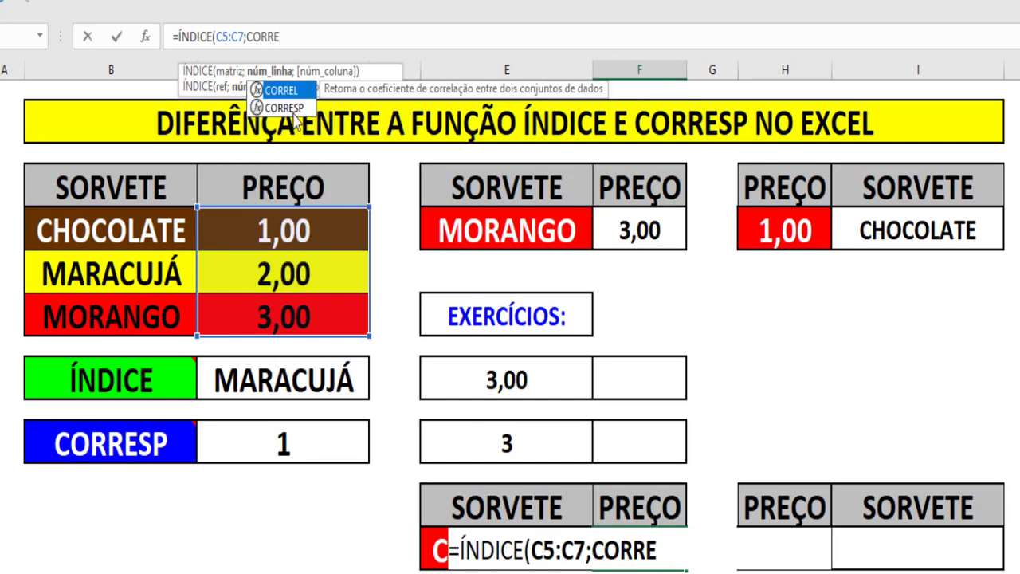
pyautogui.doubleClick(292, 108)
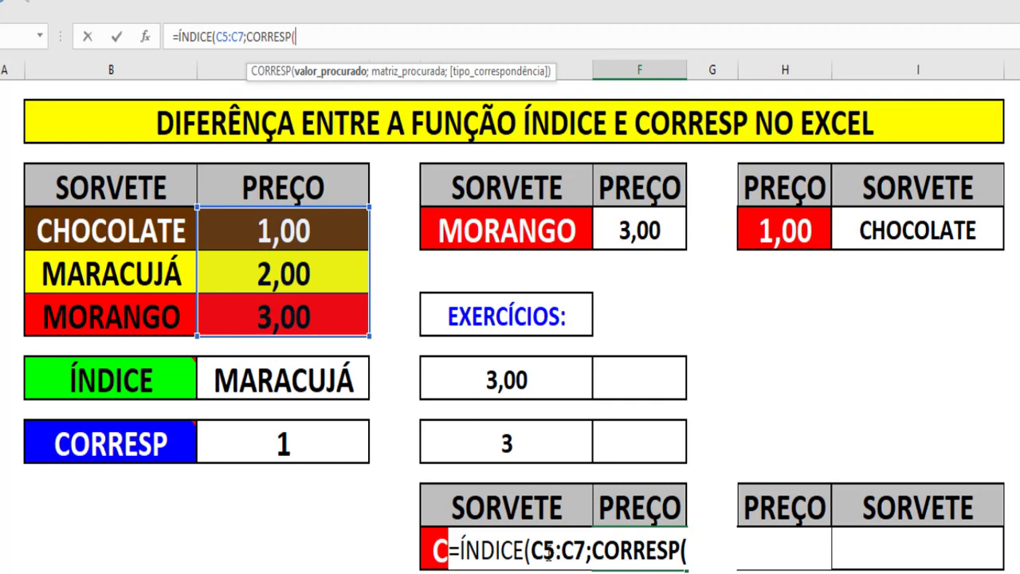
pyautogui.click(438, 550)
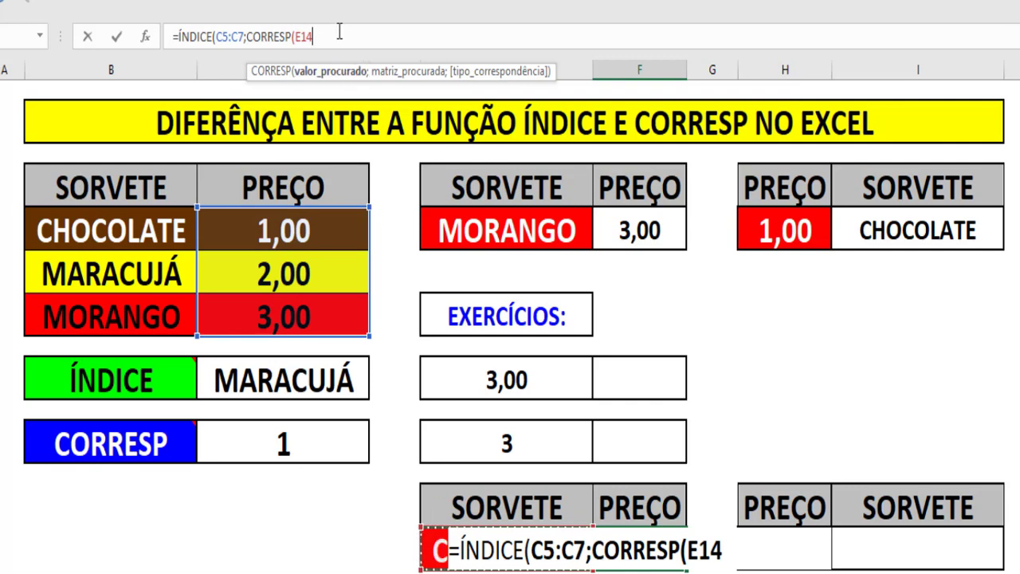
pyautogui.write(';')
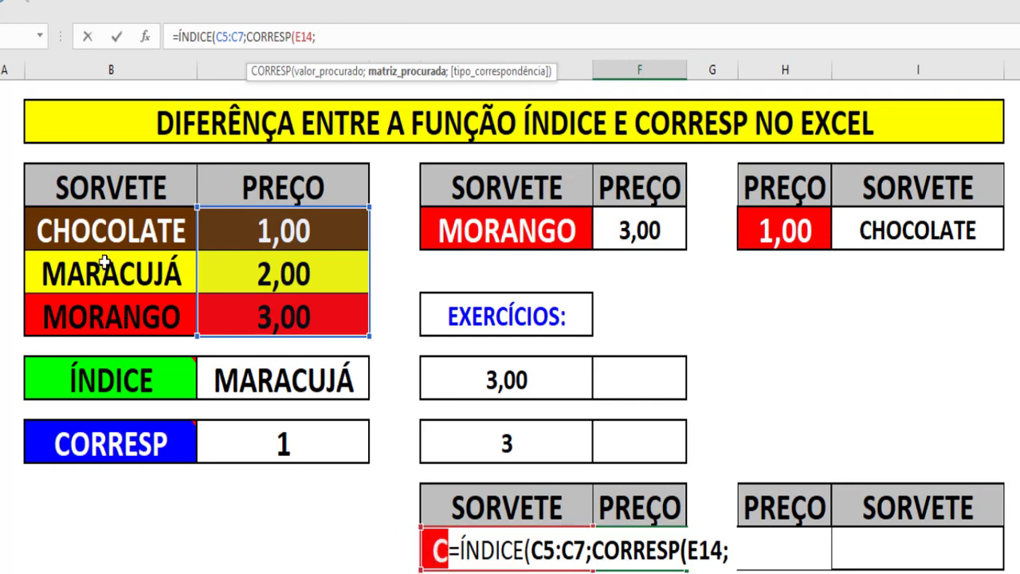
pyautogui.moveTo(108, 234); pyautogui.dragTo(102, 322)
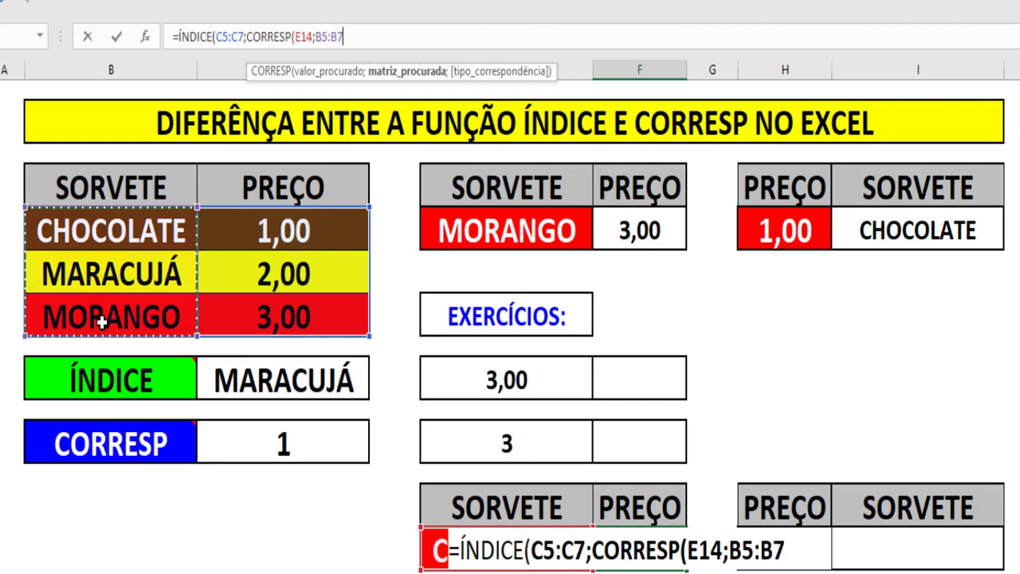
pyautogui.click(368, 30)
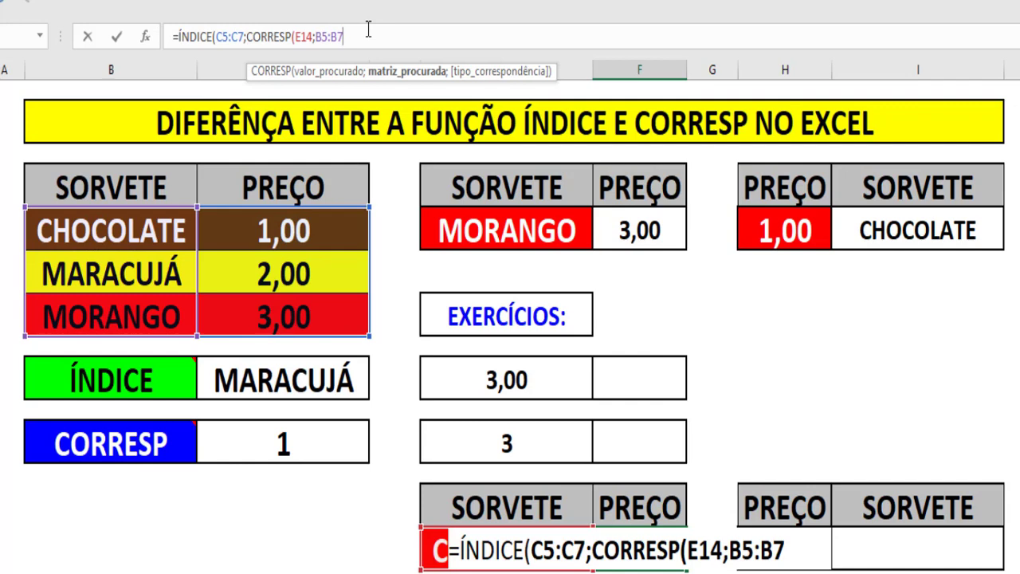
pyautogui.write(';')
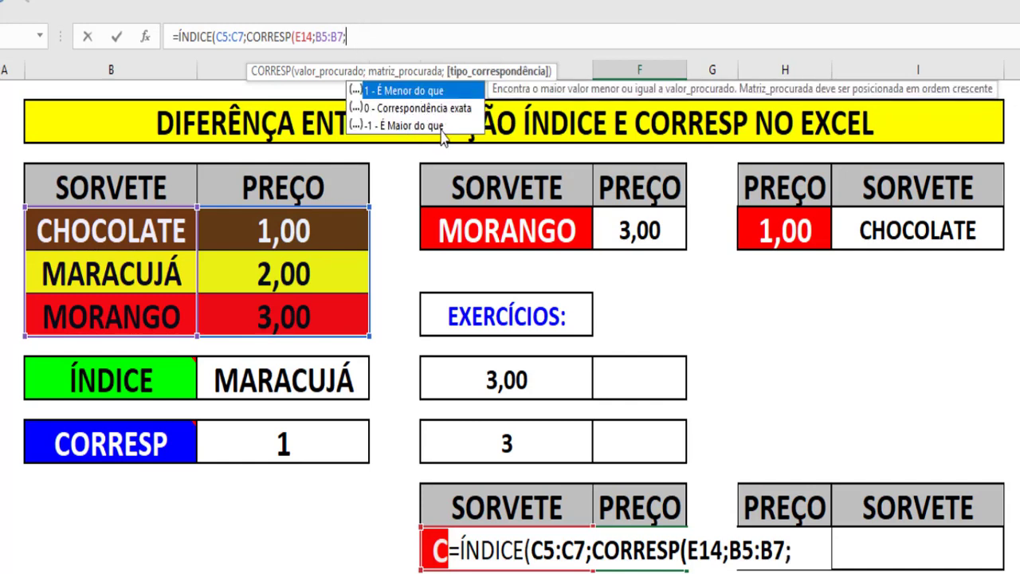
pyautogui.doubleClick(407, 109)
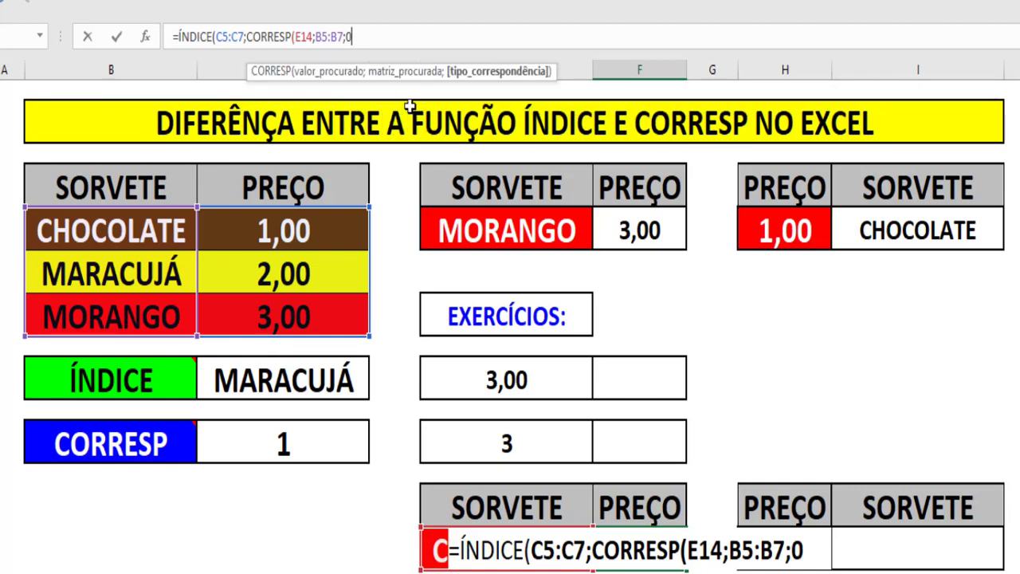
pyautogui.write(')')
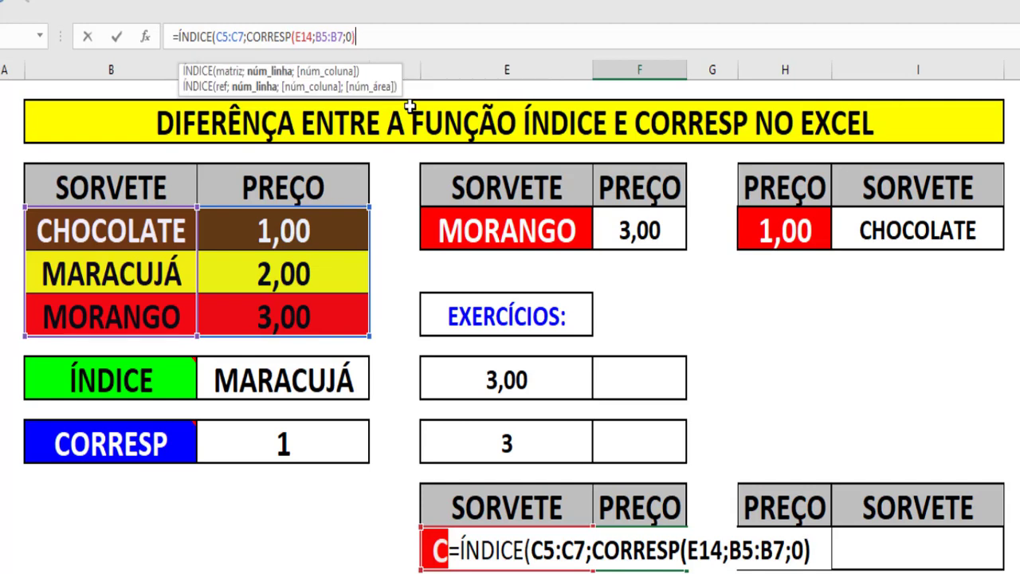
pyautogui.write(')')
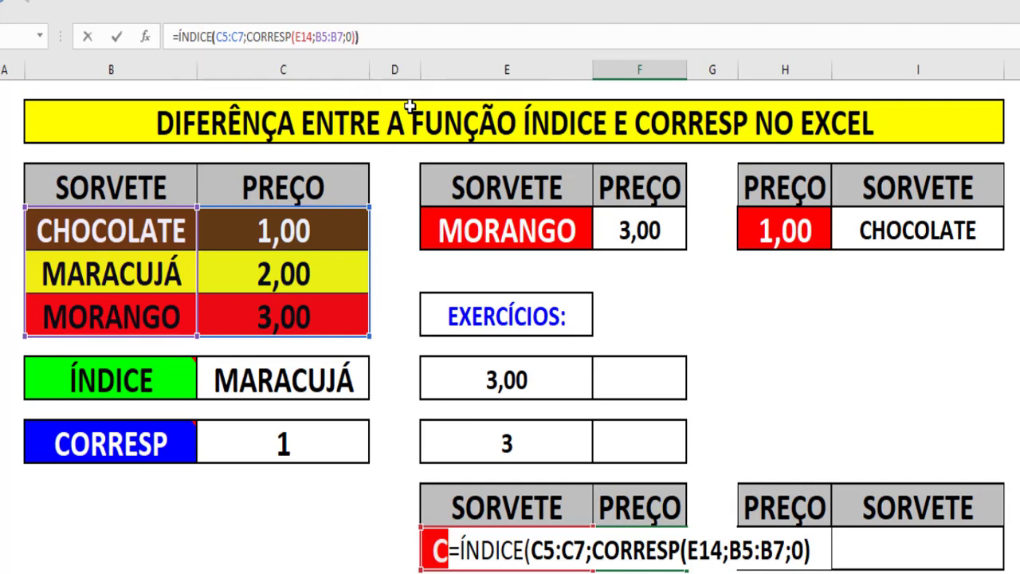
pyautogui.press('Return')
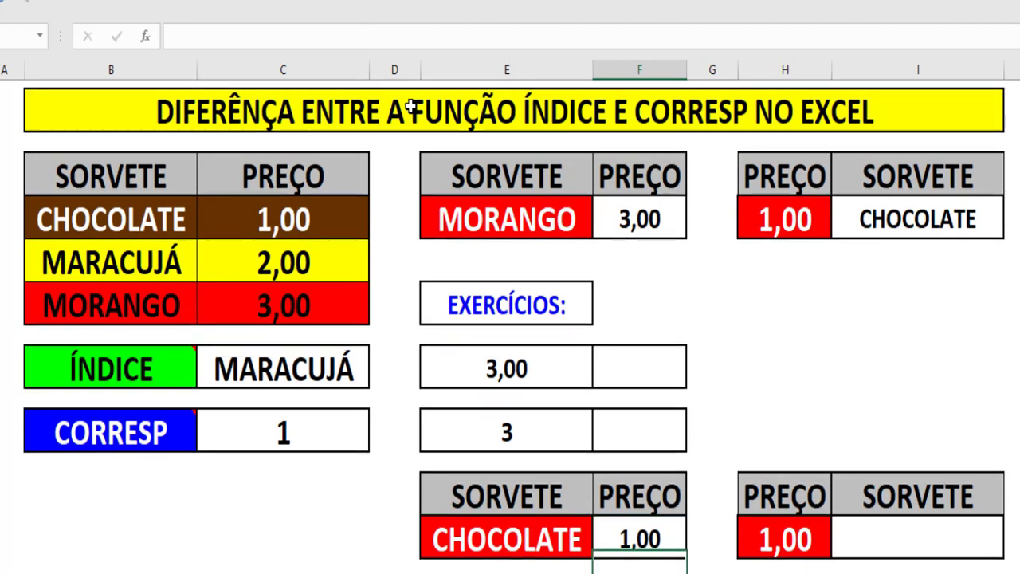
# Choose MARACUJÁ as the ice cream in the lower SORVETE lookup cell in column E
pyautogui.scroll(-1, 371, 130)
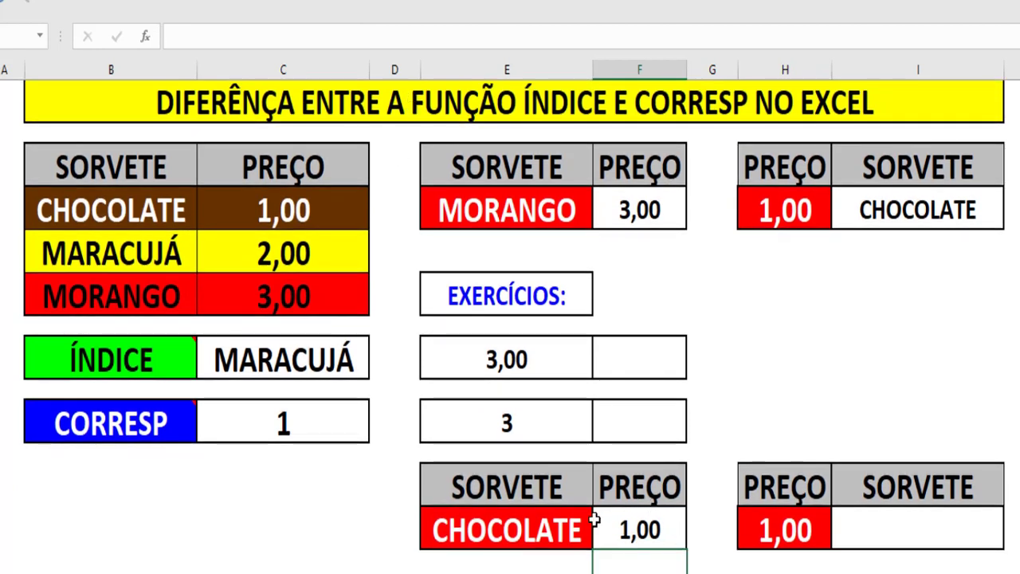
pyautogui.click(574, 533)
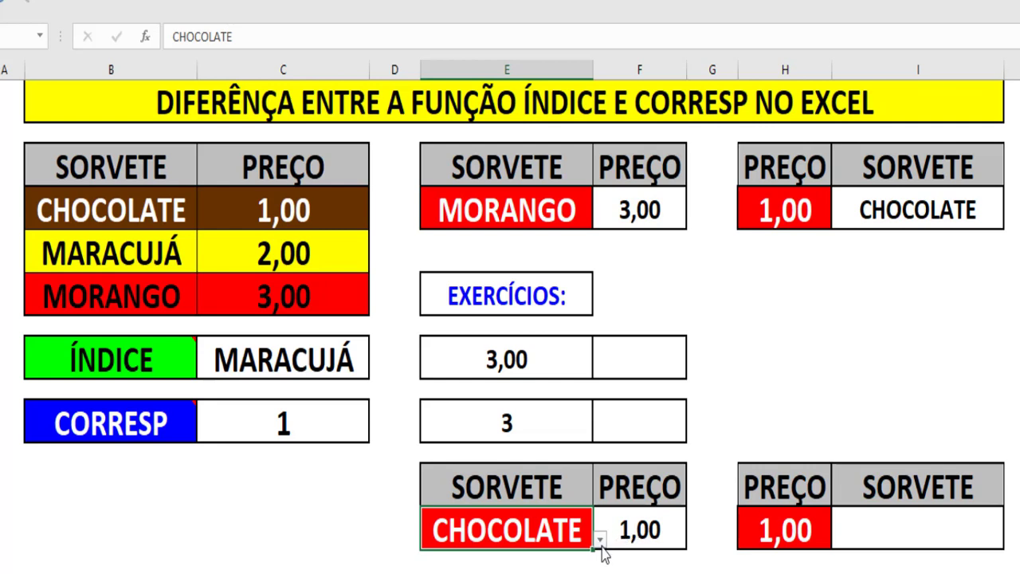
pyautogui.click(600, 541)
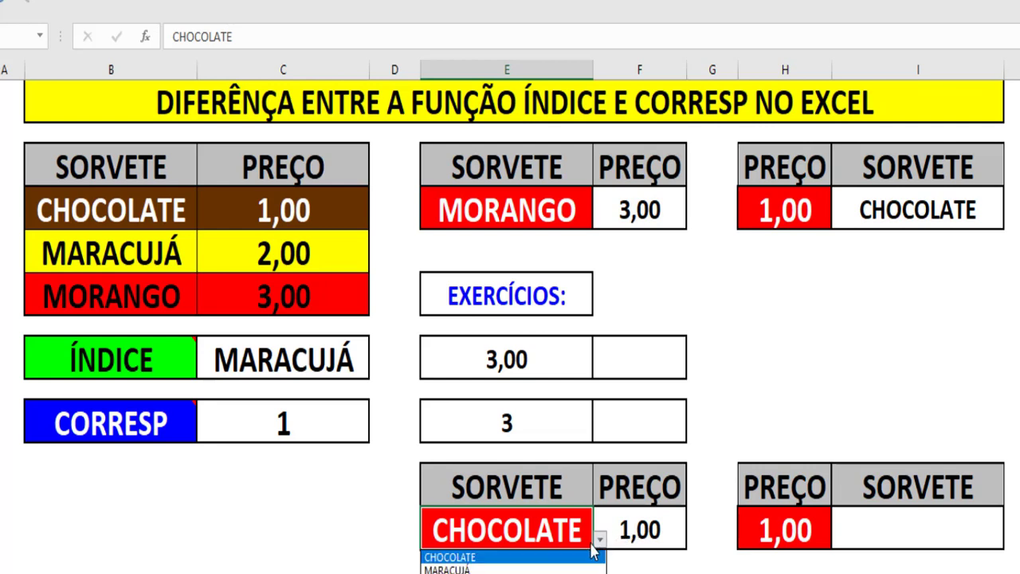
pyautogui.click(544, 570)
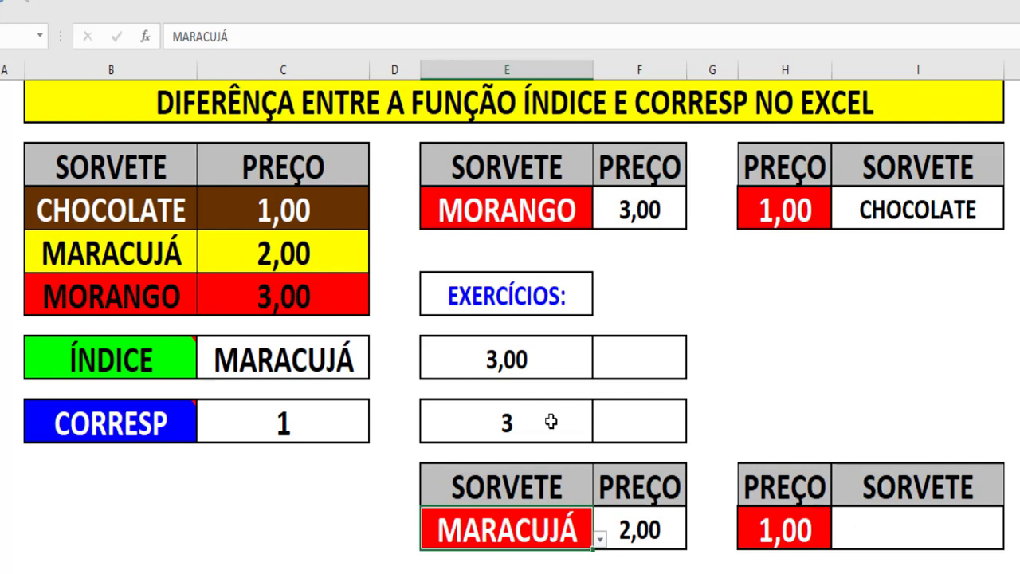
# Start an ÍNDICE formula in the lower SORVETE cell in column I, using the ice-cream names B5:B7 as the matrix
pyautogui.click(886, 528)
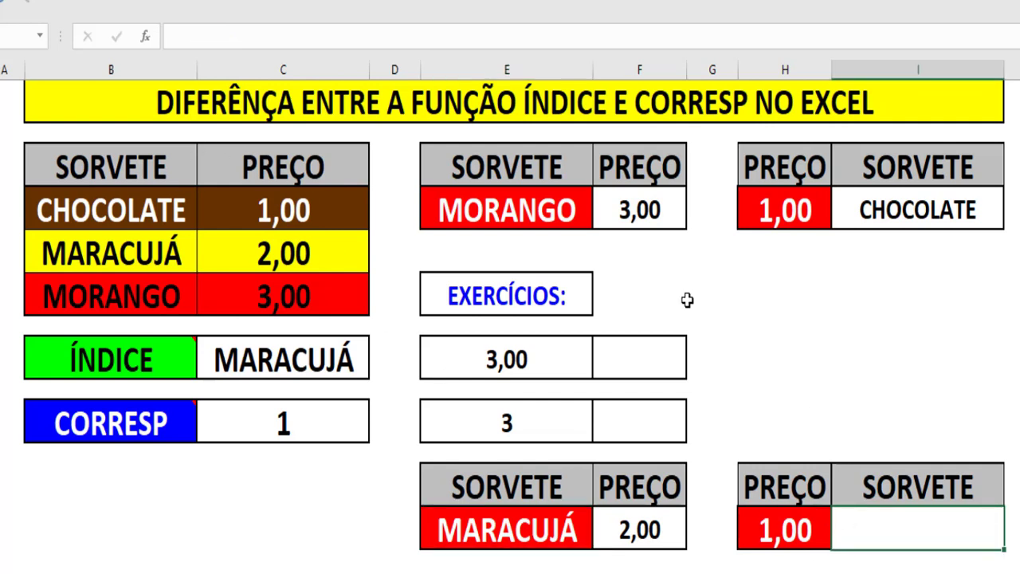
pyautogui.write('=ÍN')
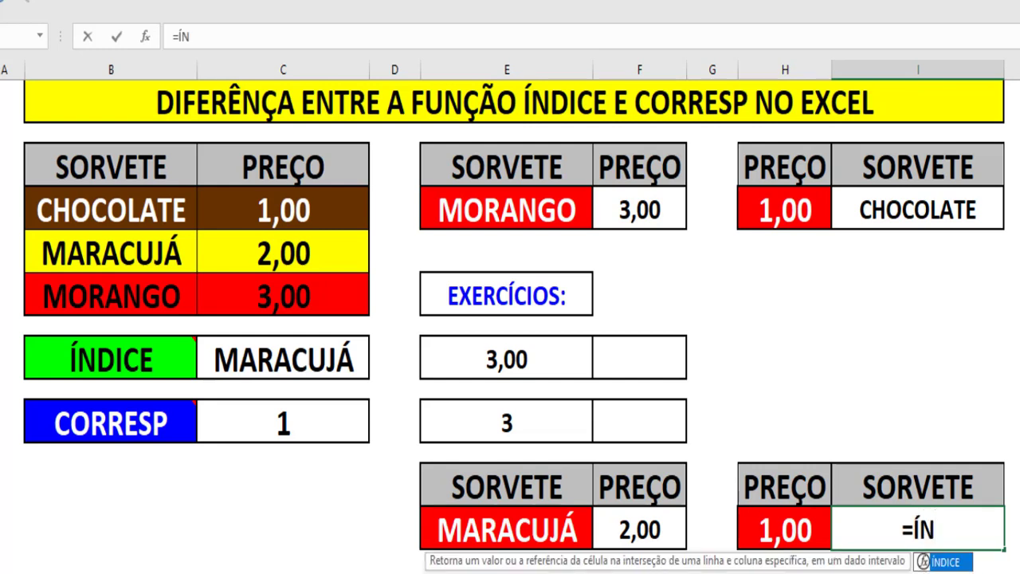
pyautogui.doubleClick(955, 563)
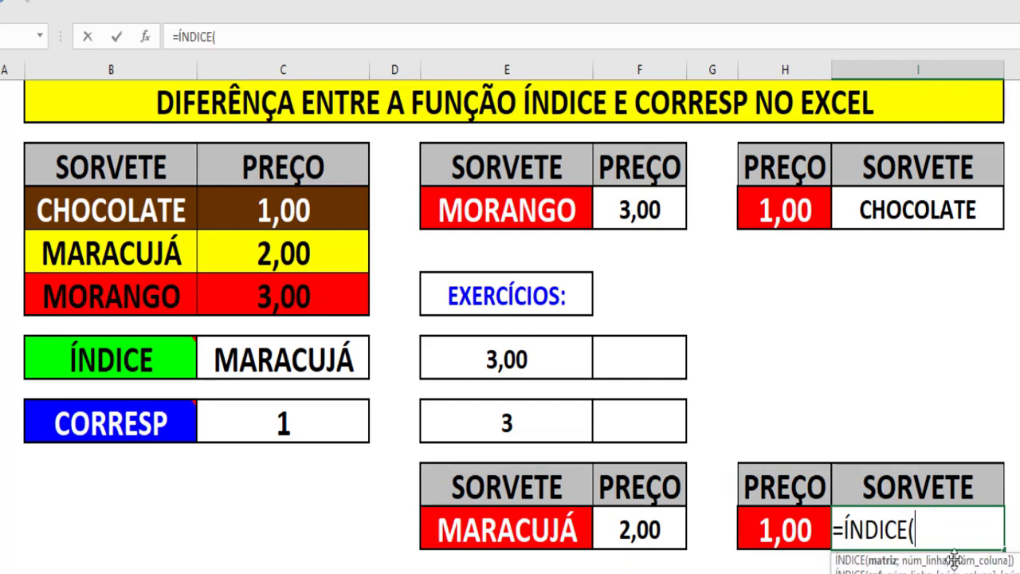
pyautogui.click(288, 33)
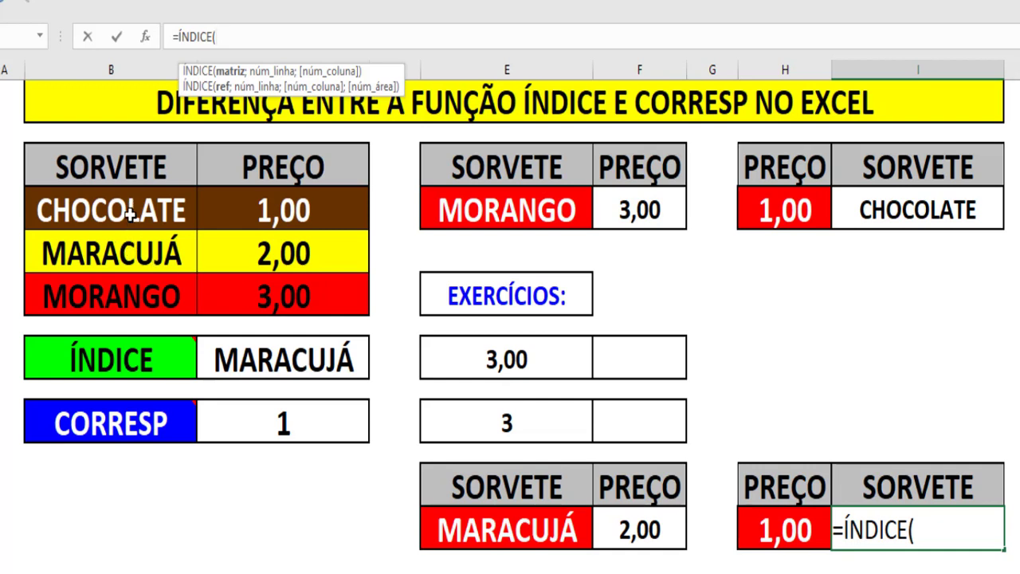
pyautogui.moveTo(130, 209); pyautogui.dragTo(128, 306)
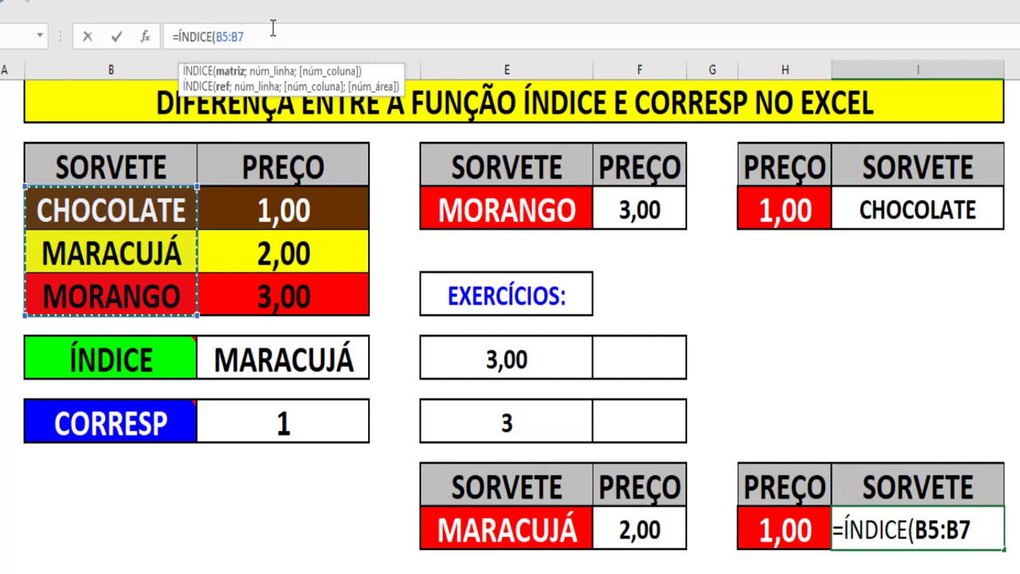
pyautogui.write(';')
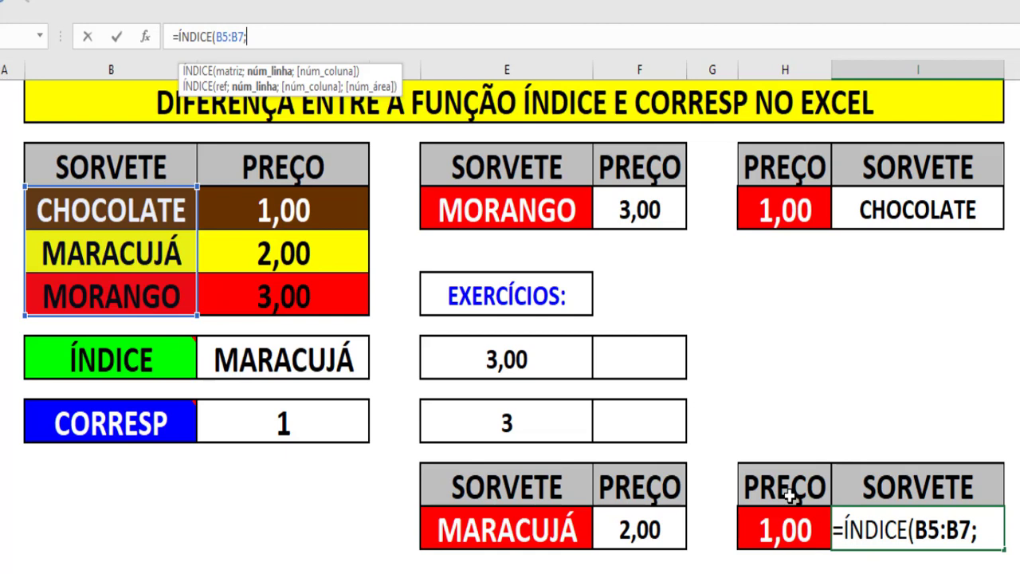
# Complete the lower SORVETE formula in I14 with CORRESP(H14;C5:C7;0) as the row number, using exact match, and enter it
pyautogui.write('CO')
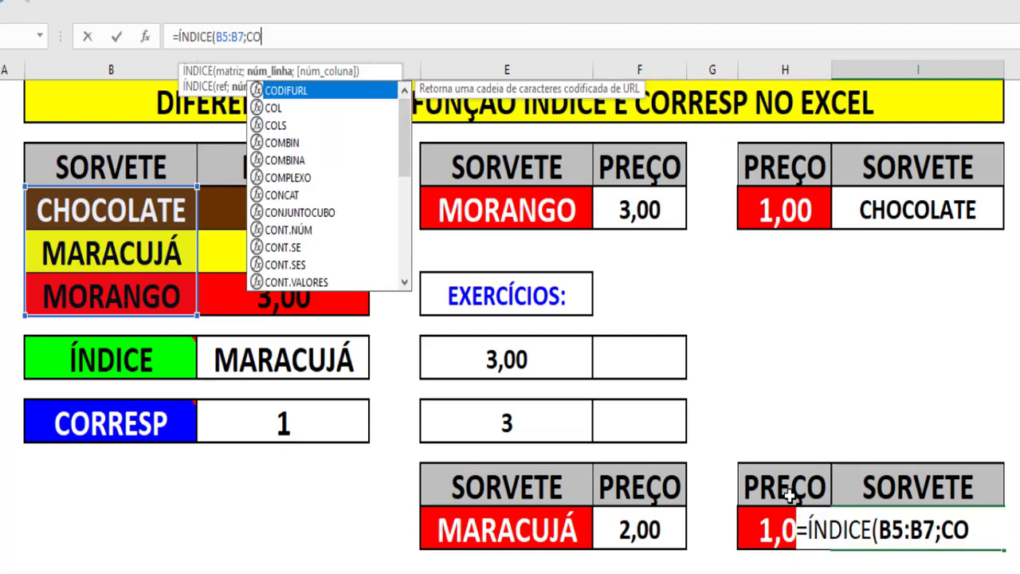
pyautogui.write('R')
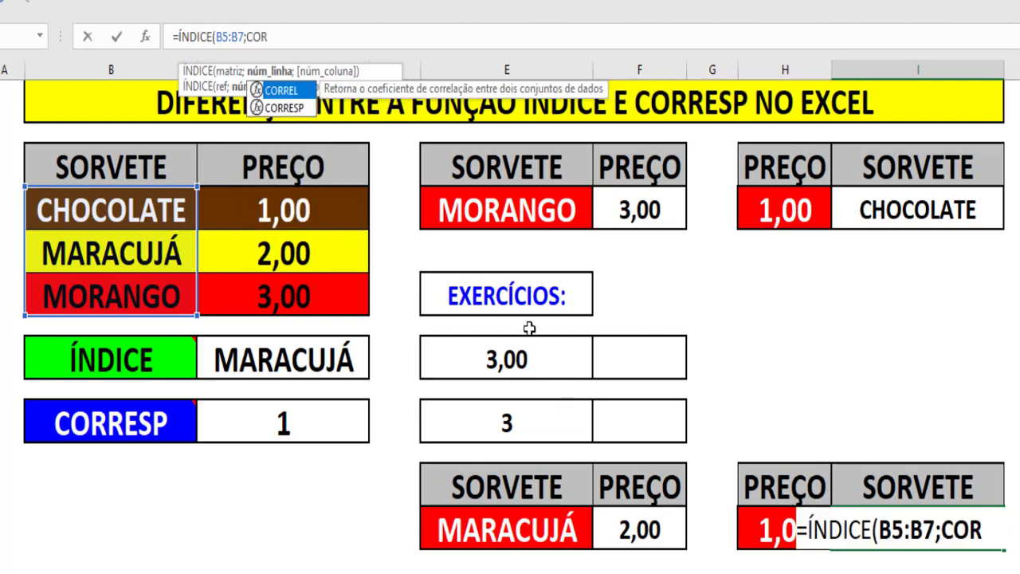
pyautogui.doubleClick(294, 108)
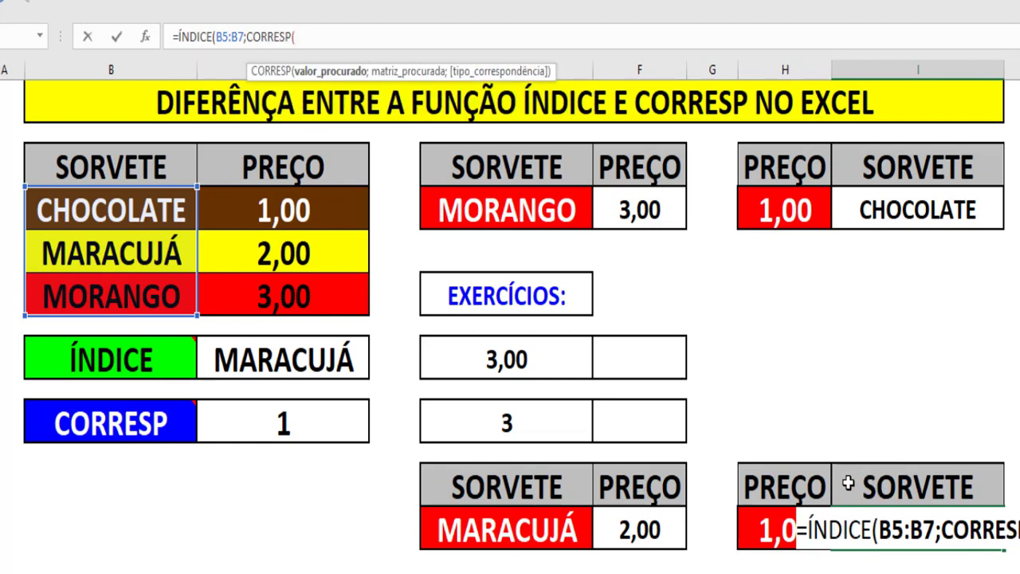
pyautogui.click(771, 529)
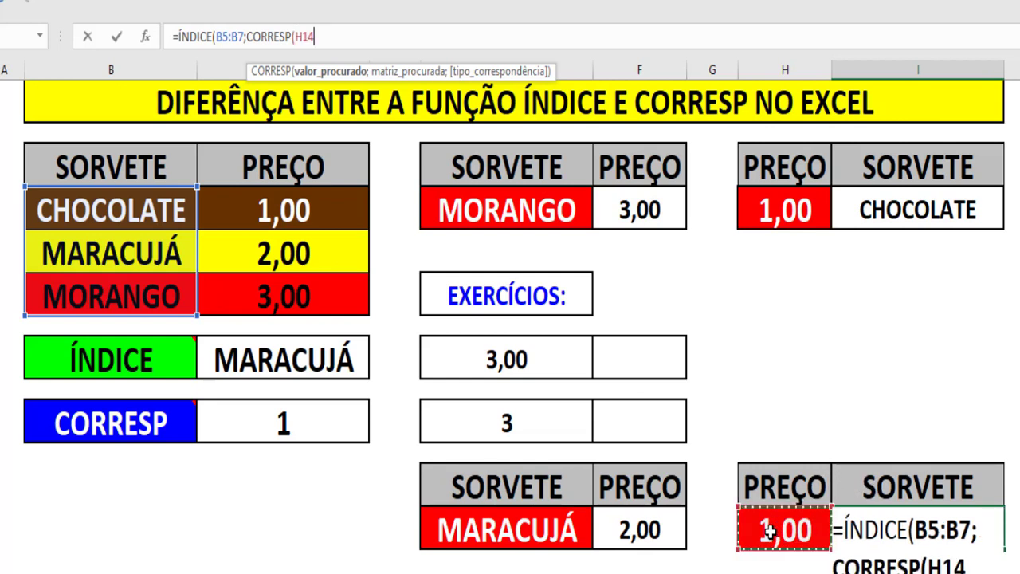
pyautogui.click(340, 39)
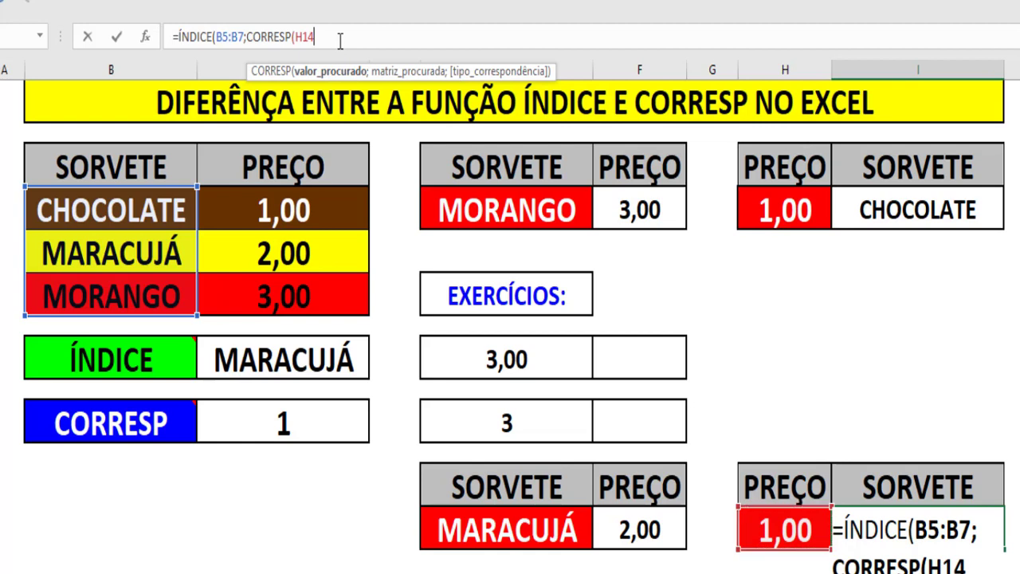
pyautogui.write(';')
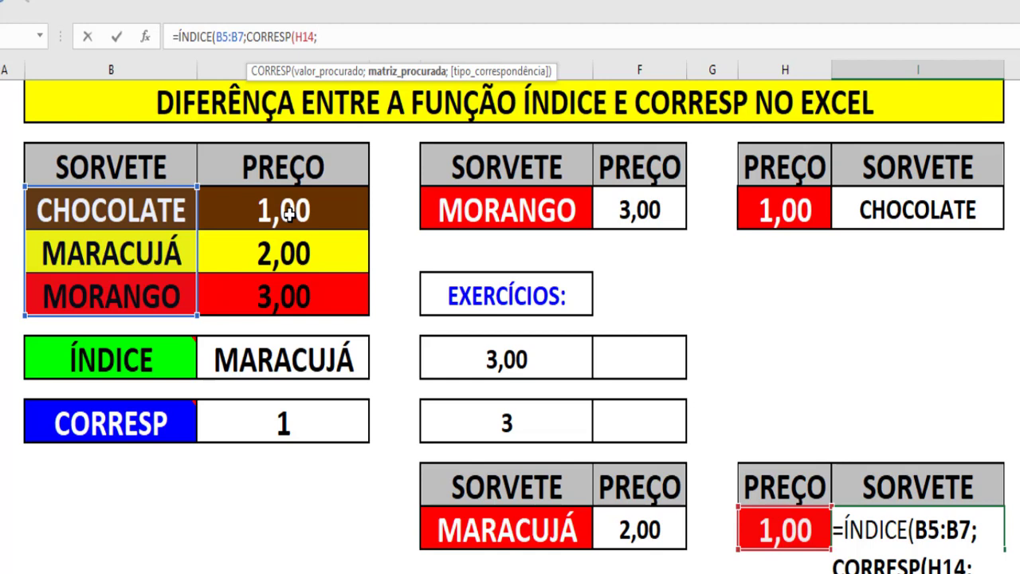
pyautogui.moveTo(288, 211); pyautogui.dragTo(336, 275)
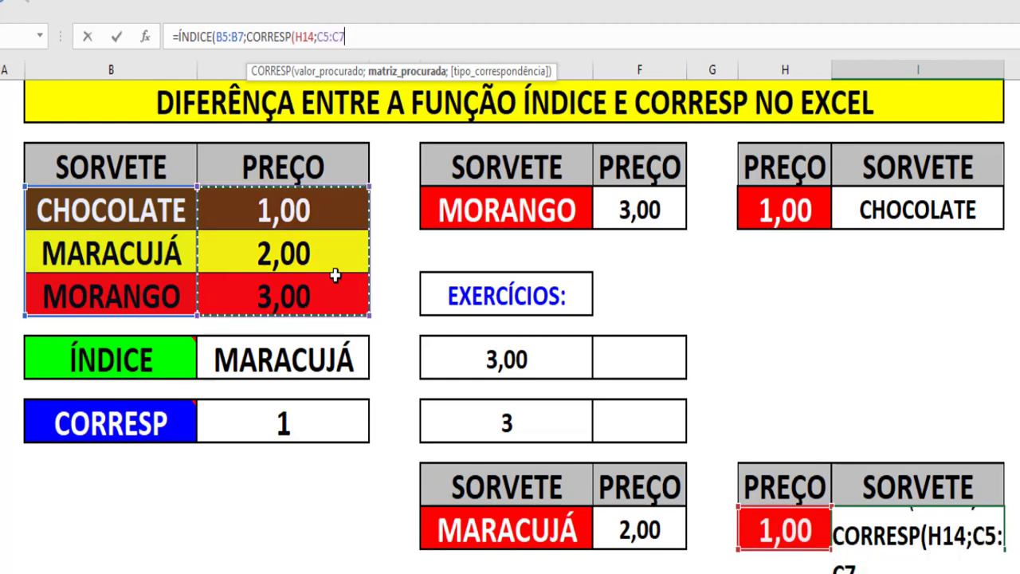
pyautogui.write(';')
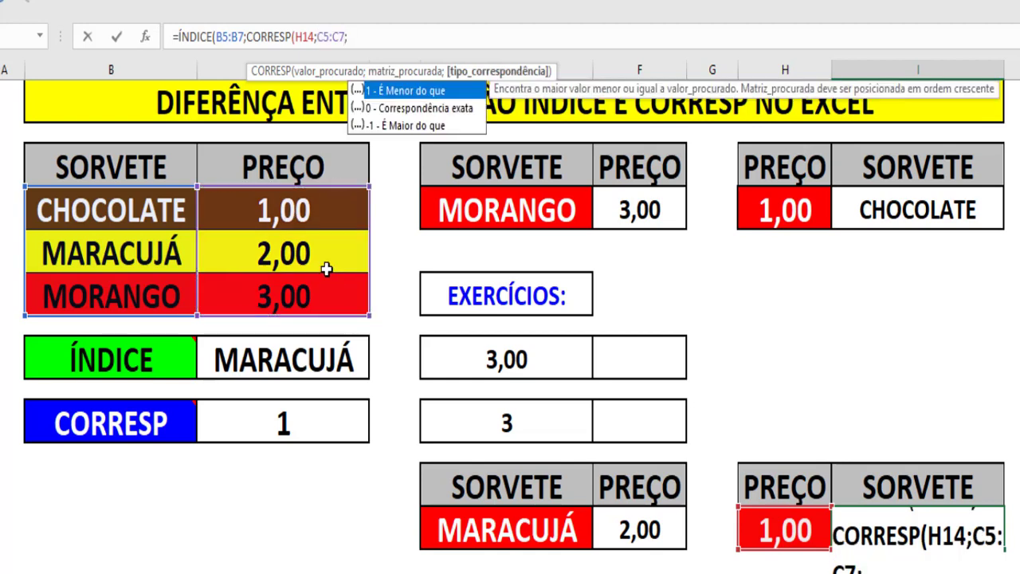
pyautogui.doubleClick(408, 107)
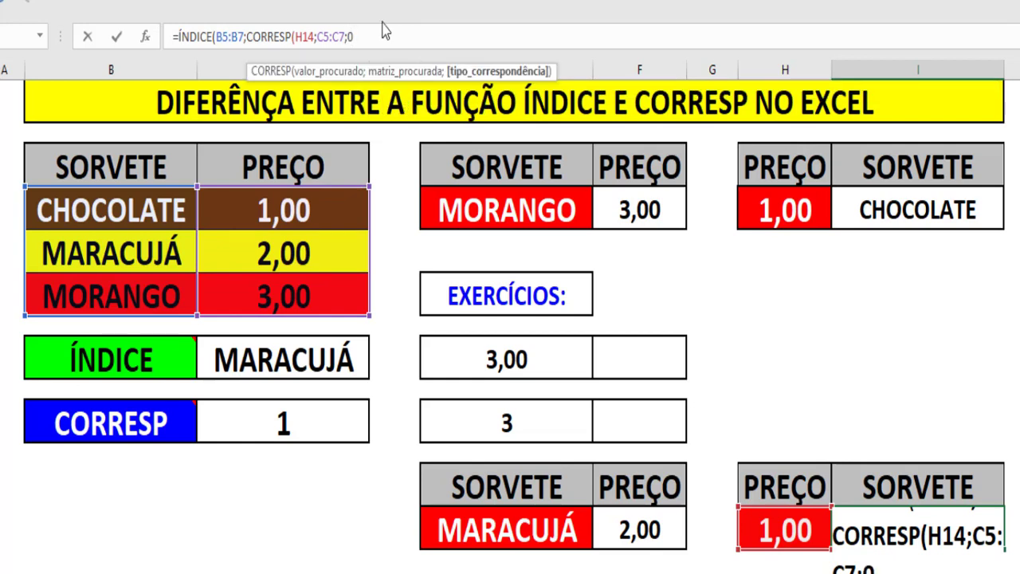
pyautogui.write('))')
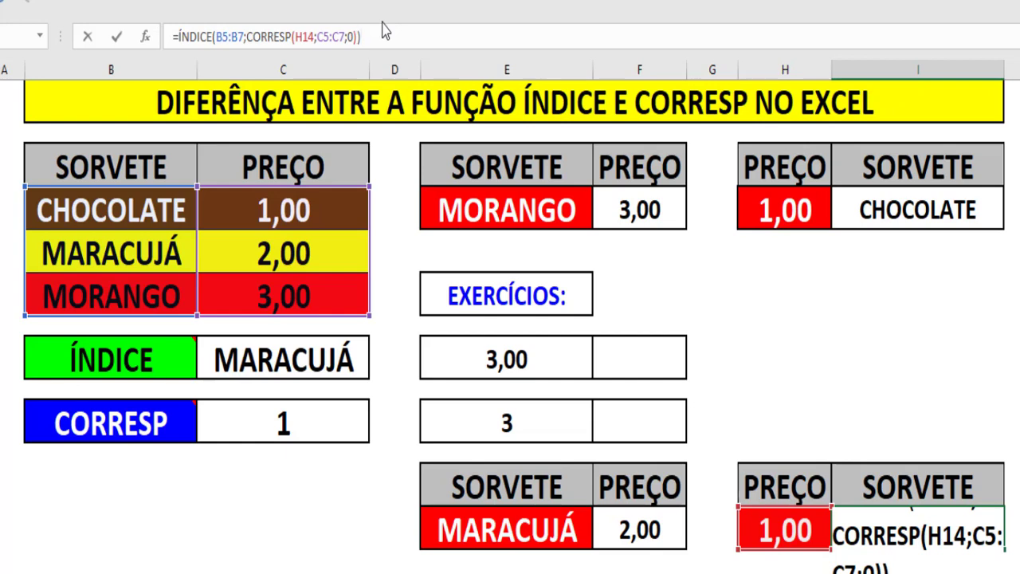
pyautogui.hotkey('ctrl', 'Return')
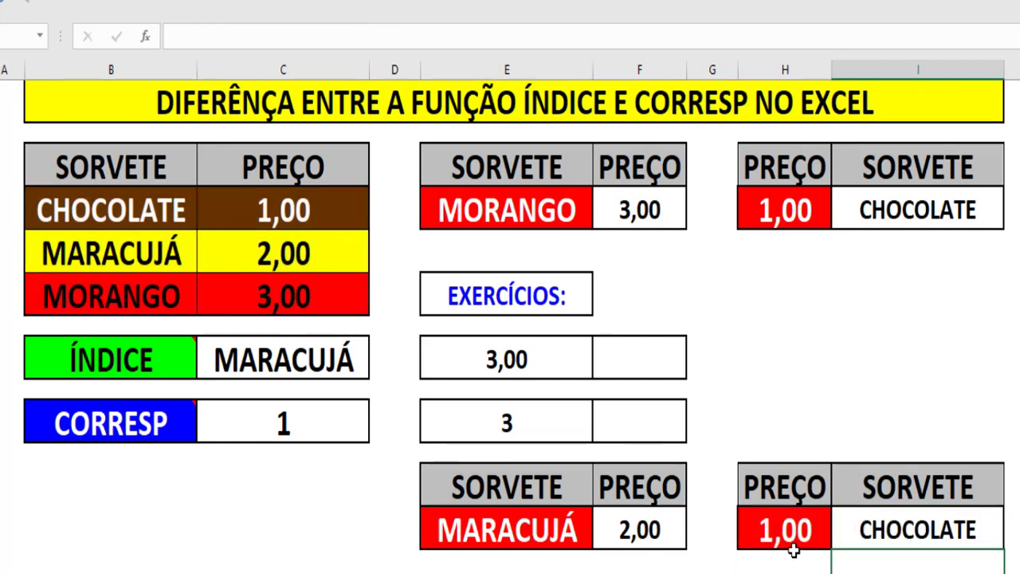
# Choose 2,00 as the price in the lower PREÇO lookup cell H14
pyautogui.click(790, 541)
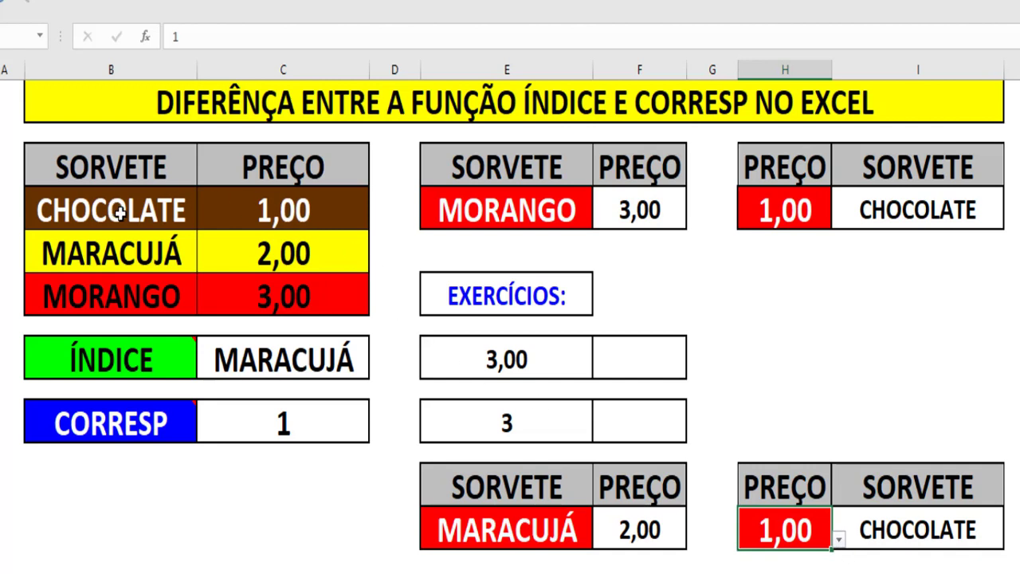
pyautogui.click(838, 540)
pyautogui.click(717, 569)
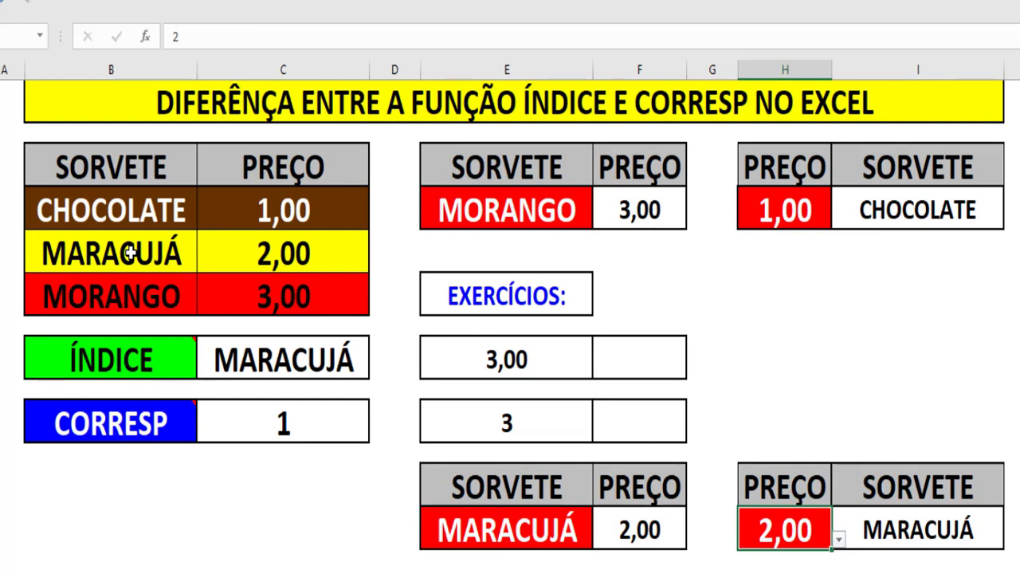
# Review the cell notes on the ÍNDICE and CORRESP labels, and switch to the next worksheet
pyautogui.scroll(1, 697, 358)
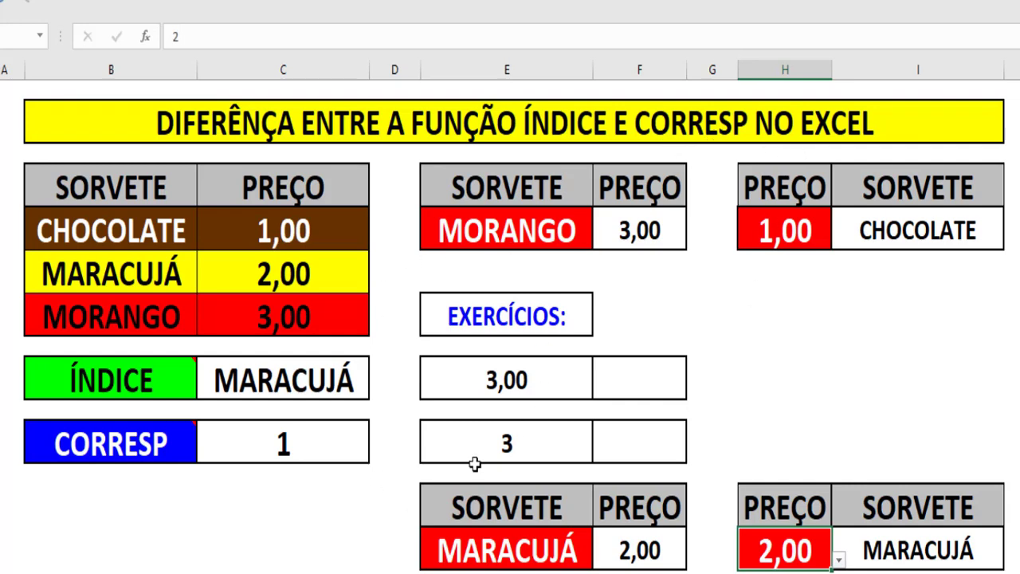
pyautogui.moveTo(146, 382)
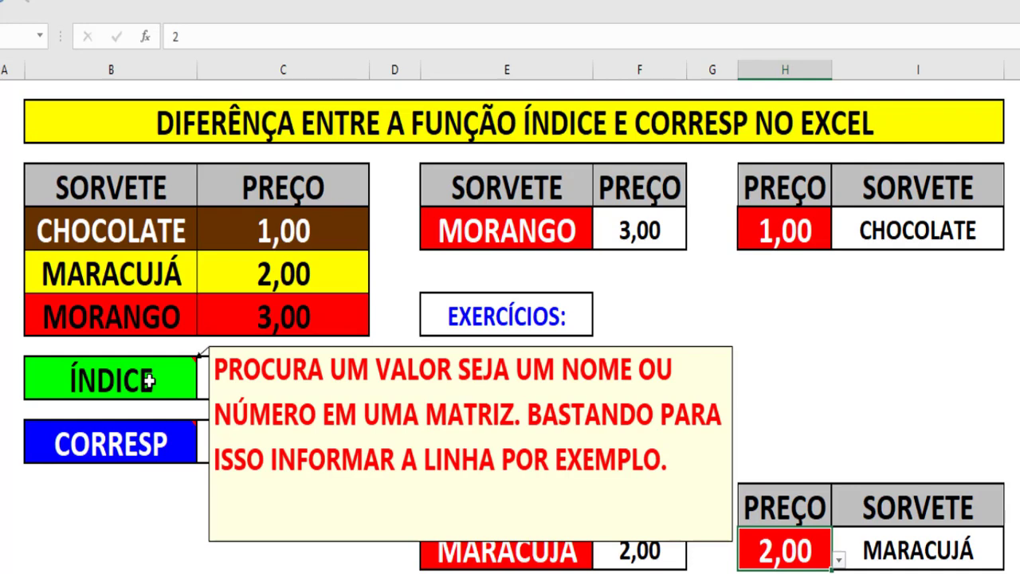
pyautogui.moveTo(154, 451)
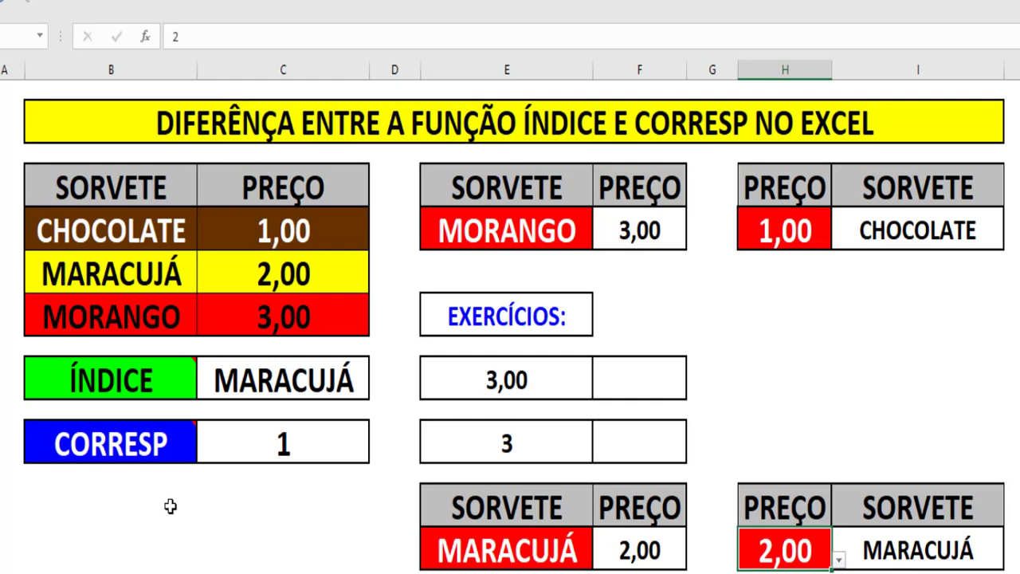
pyautogui.hotkey('ctrl', 'pagedown')
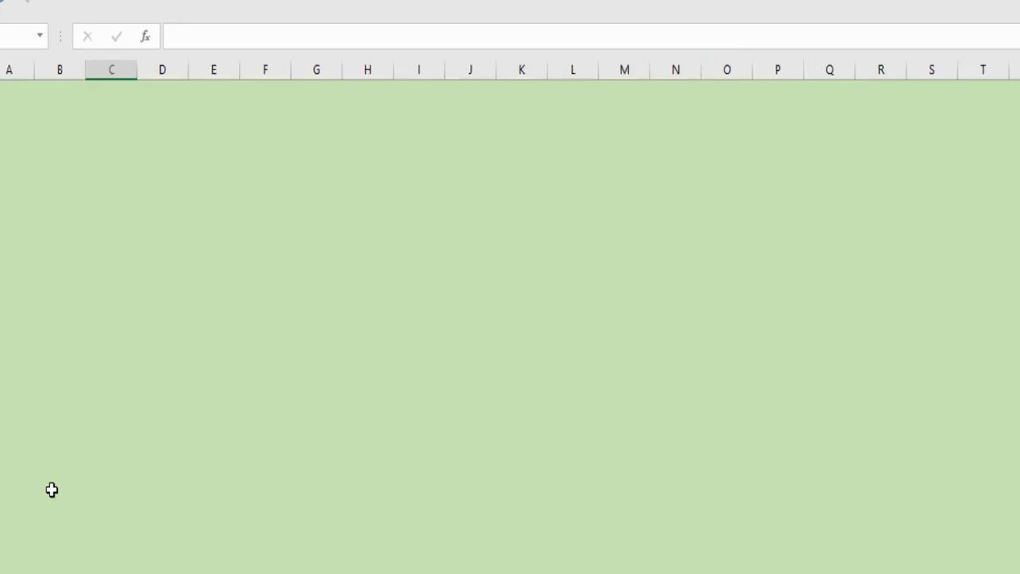